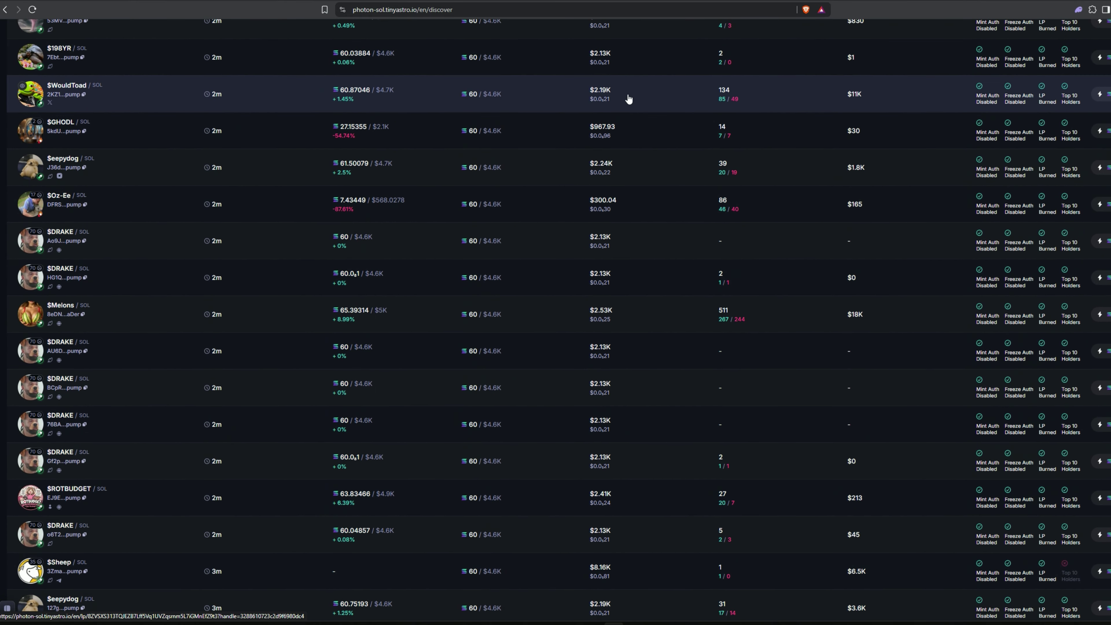
Step: Look through the newly created token pairs on the New Pairs list
mouse_move(37, 451)
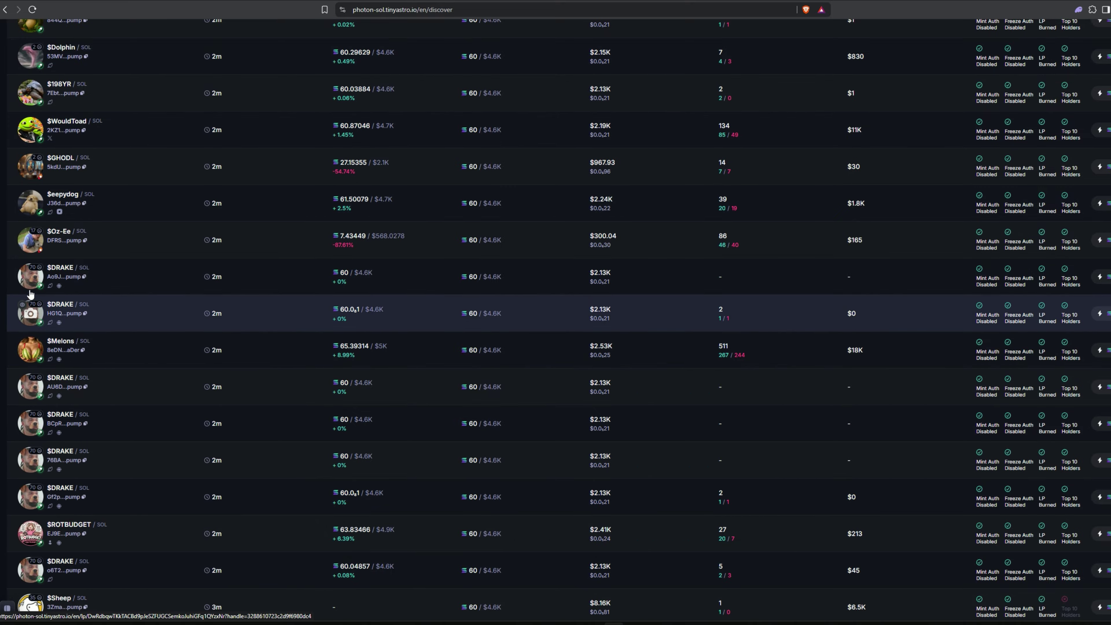
scroll(124, 154, up, 6)
scroll(203, 79, up, 7)
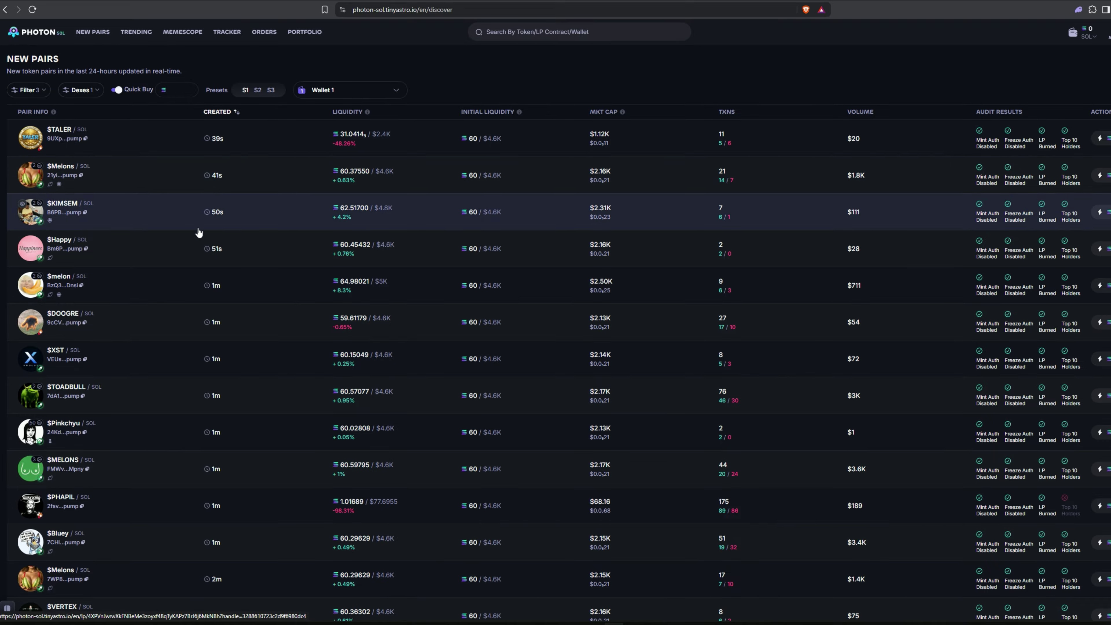
middle_click(566, 58)
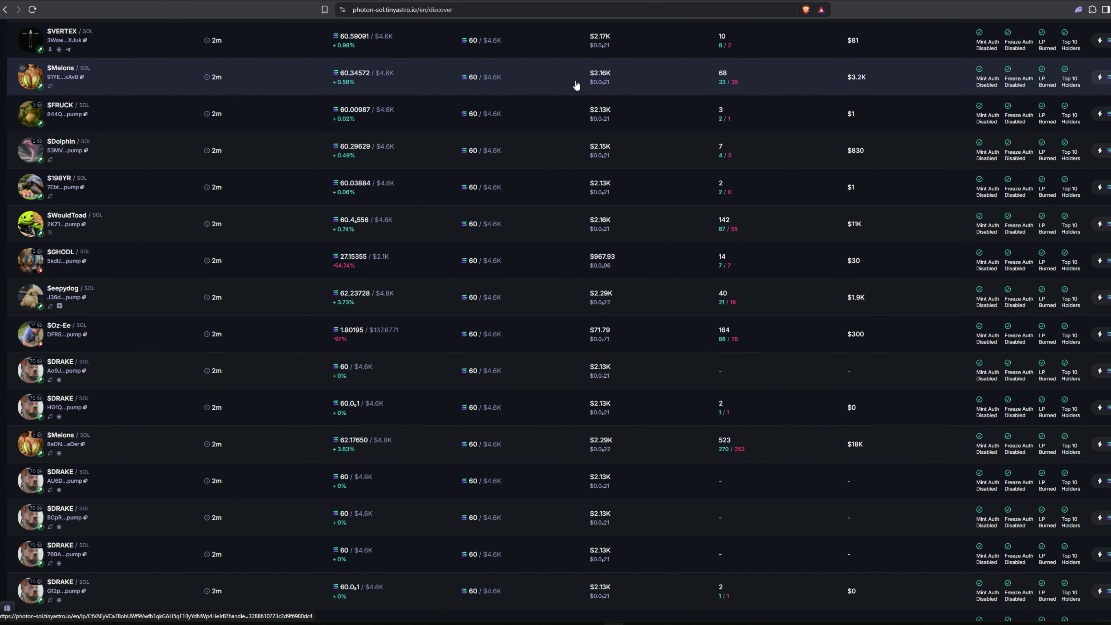
scroll(555, 320, up, 4)
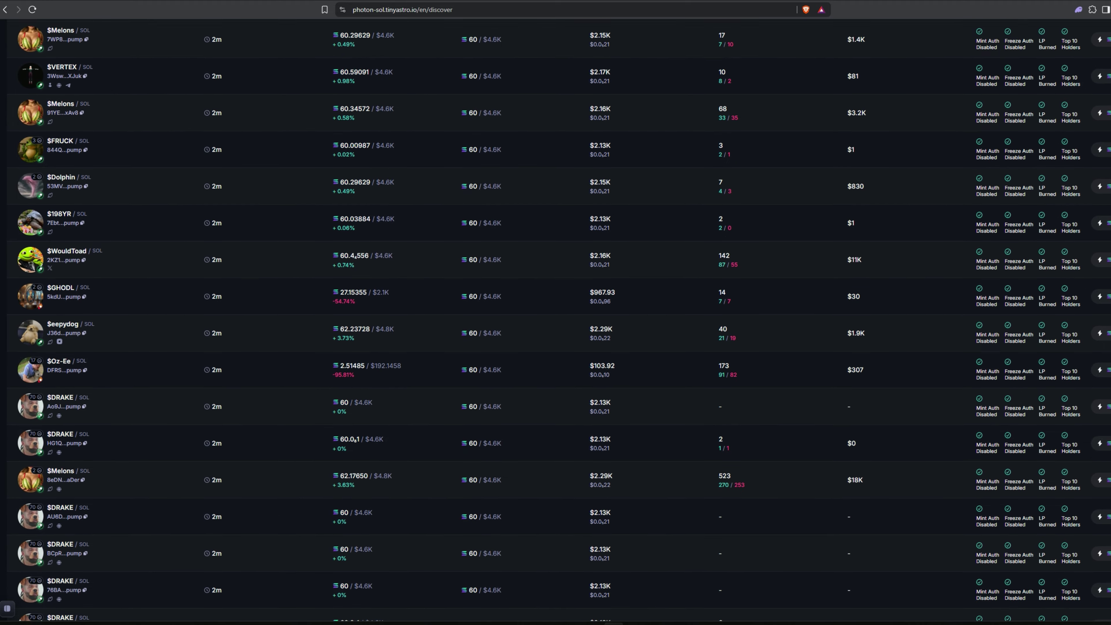
scroll(555, 320, up, 8)
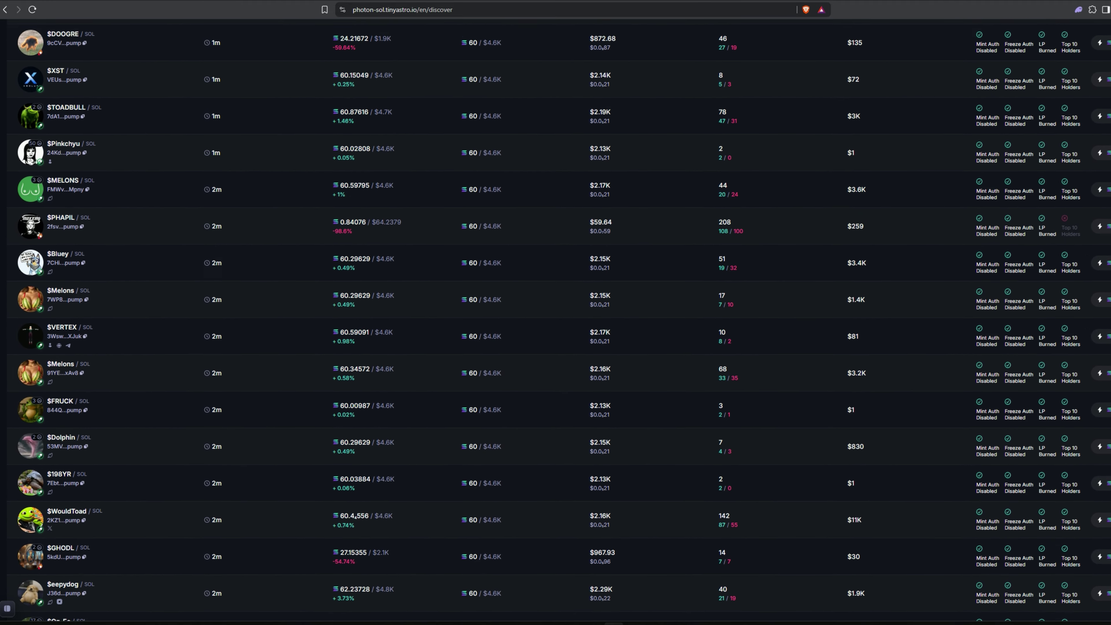
scroll(177, 95, up, 5)
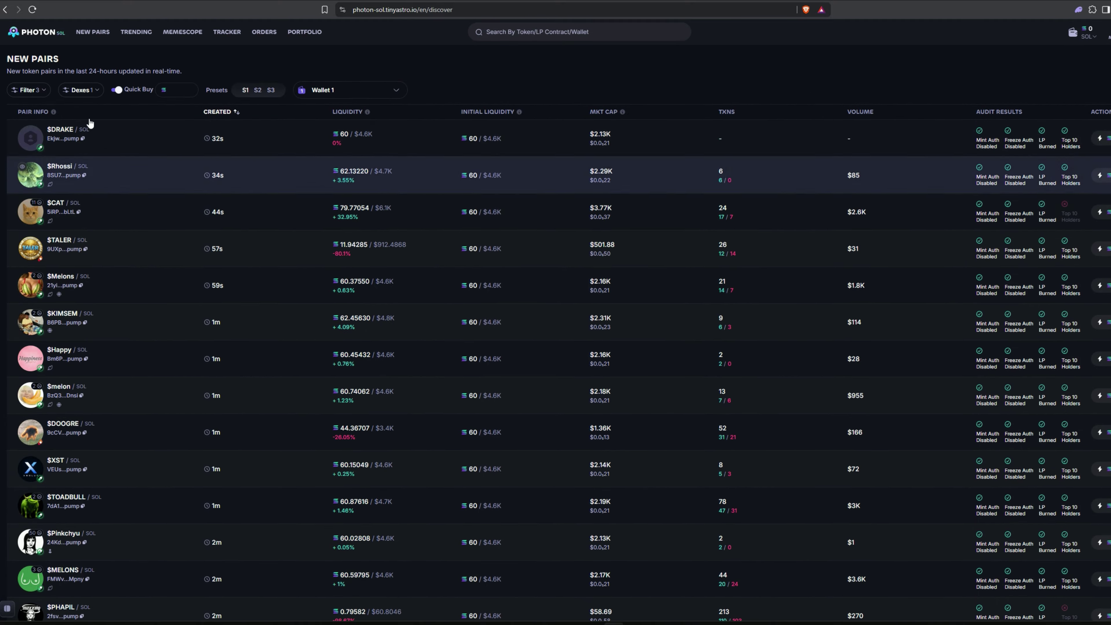
Step: Check the exchanges offered in the Dexes filter and review the newest Pump.fun pairs
click(81, 90)
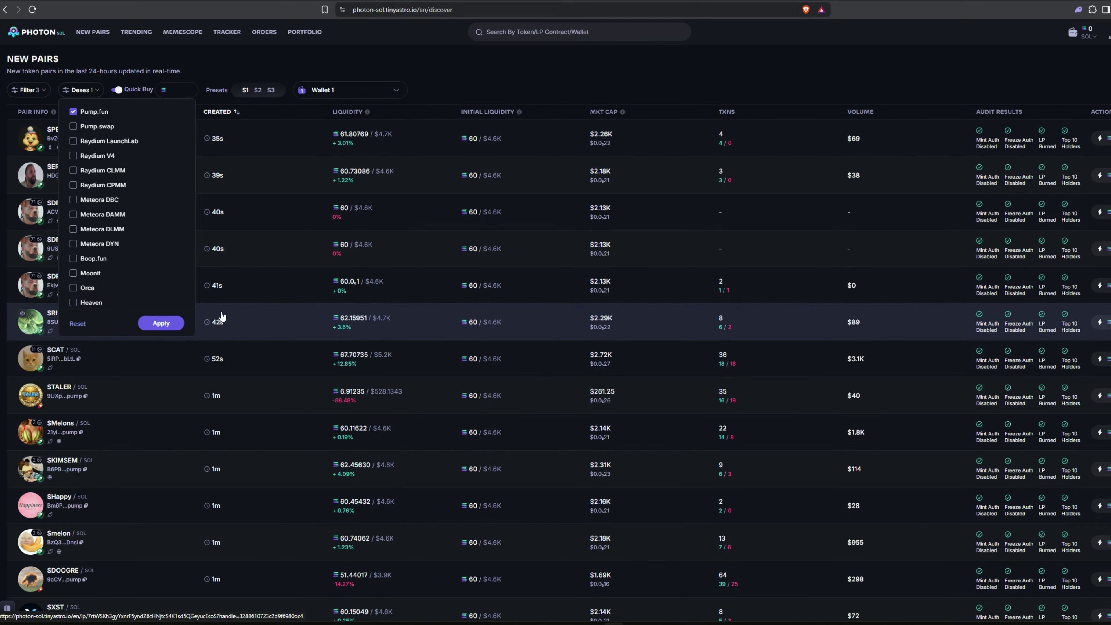
scroll(221, 323, down, 5)
scroll(219, 333, up, 4)
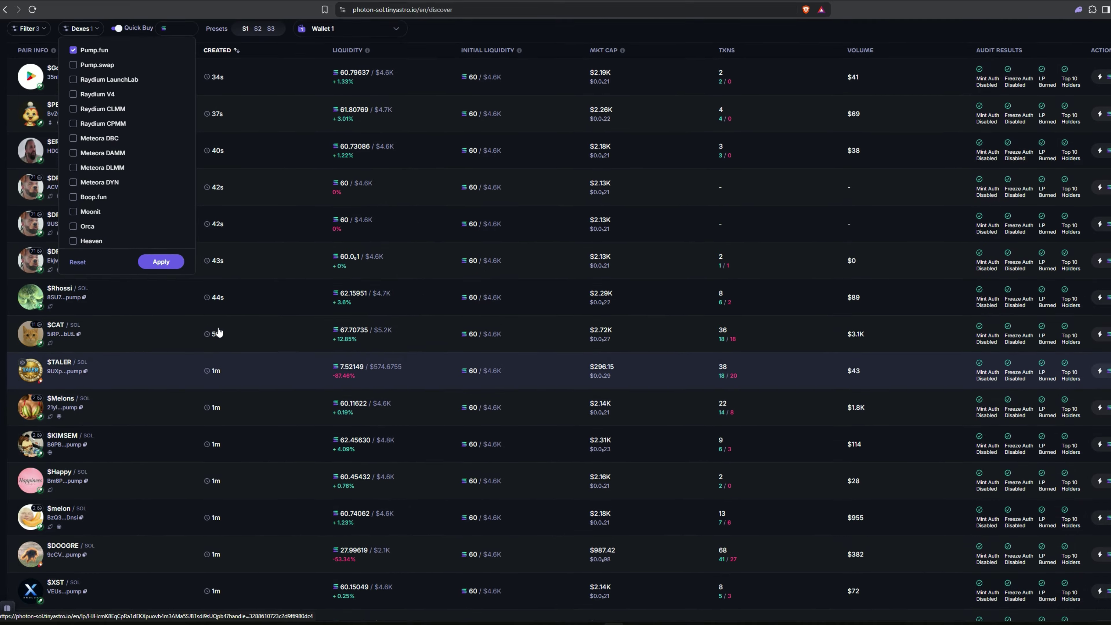
scroll(219, 333, up, 1)
mouse_move(32, 258)
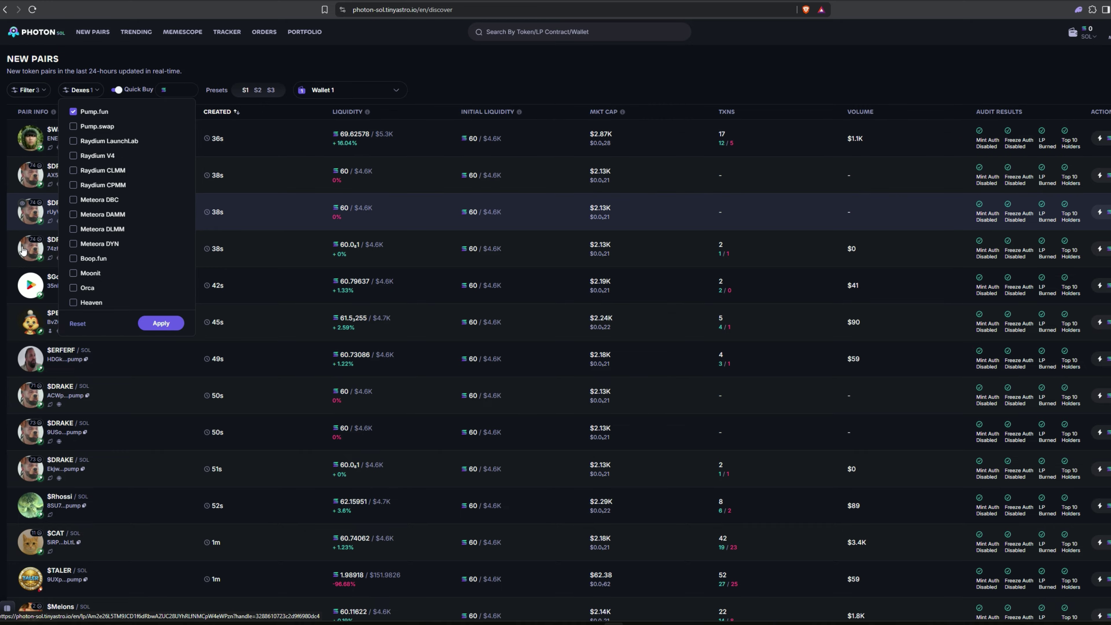
mouse_move(89, 402)
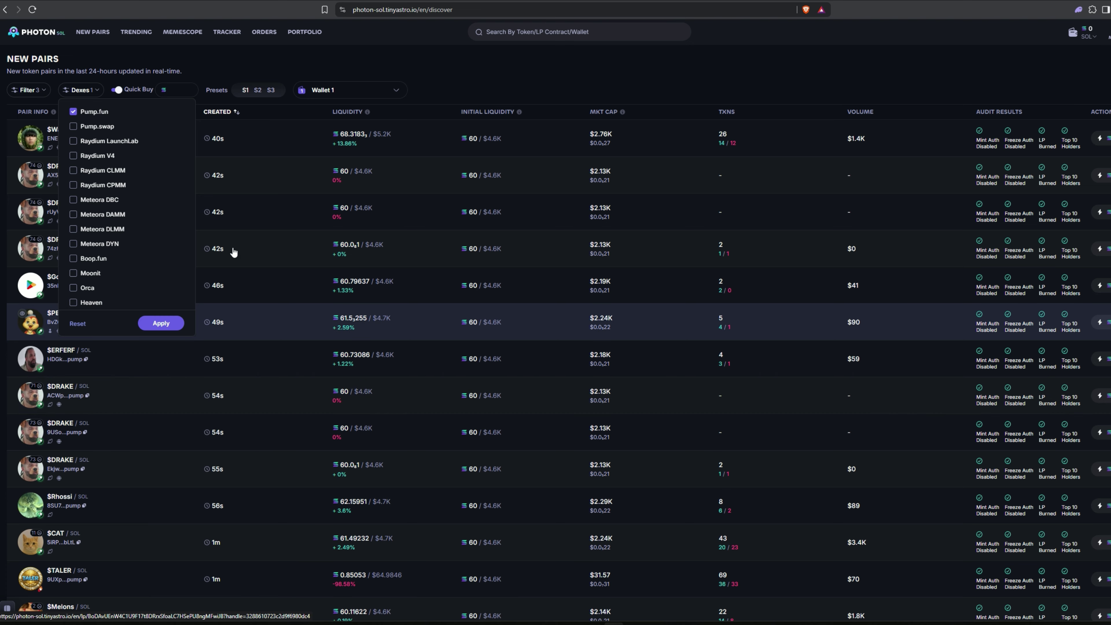
click(216, 148)
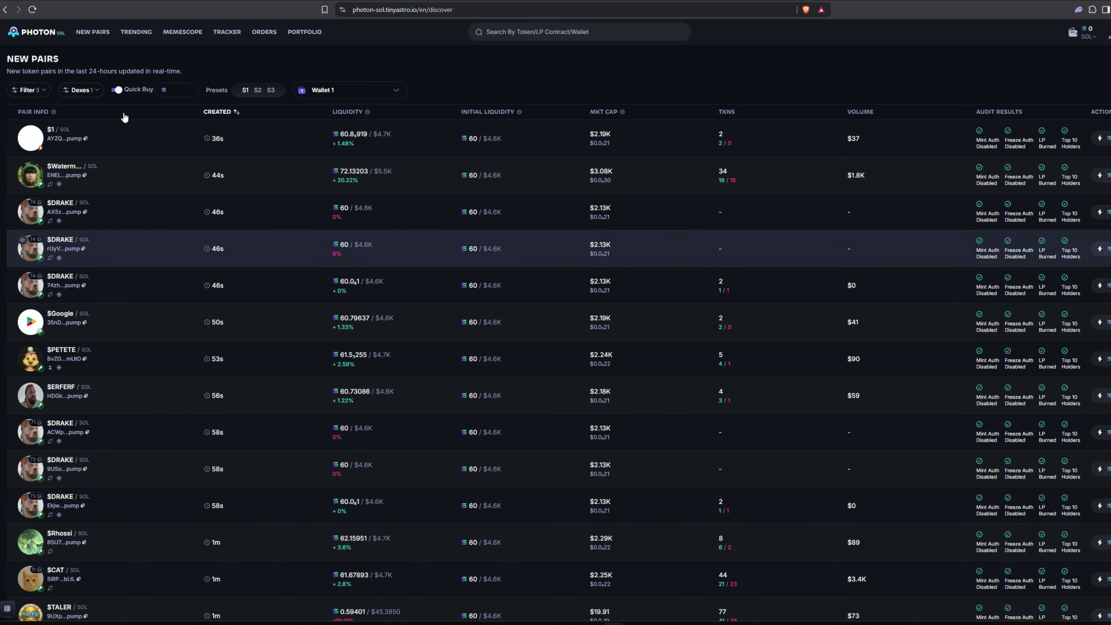
Step: Filter the new pairs to Raydium CLMM and Raydium CPMM instead of Pump.fun, and look through the filtered list
click(93, 90)
click(73, 171)
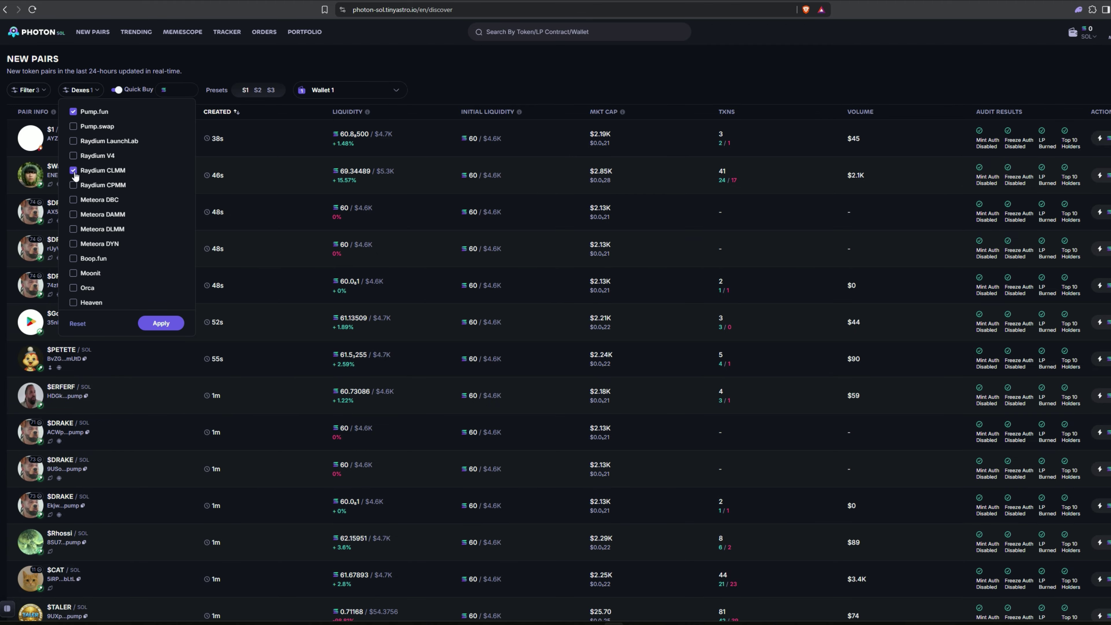
click(73, 112)
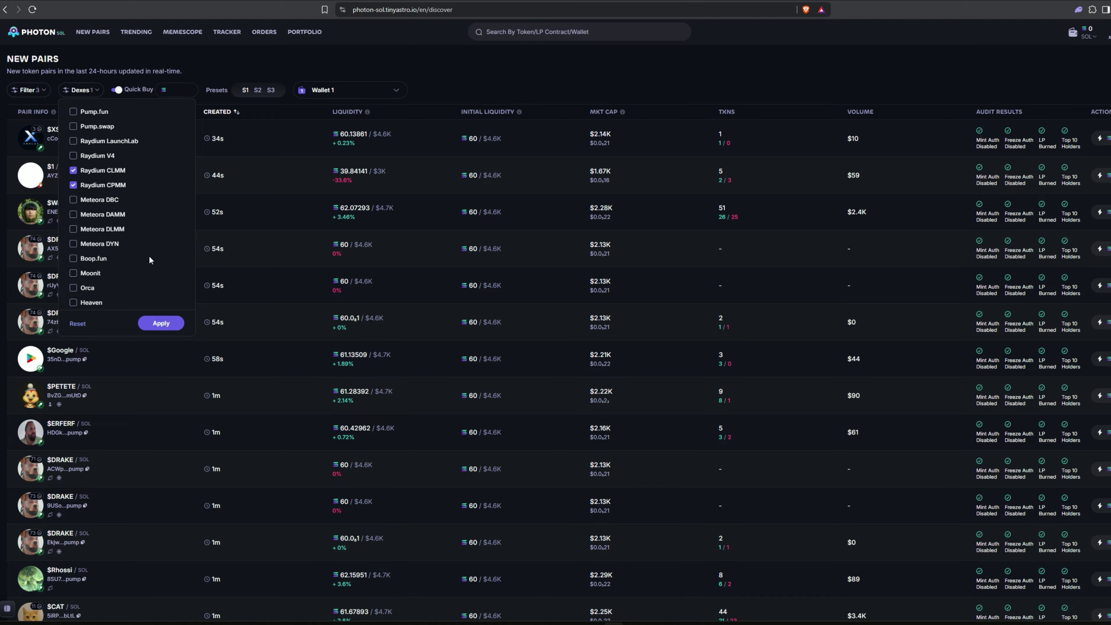
click(154, 324)
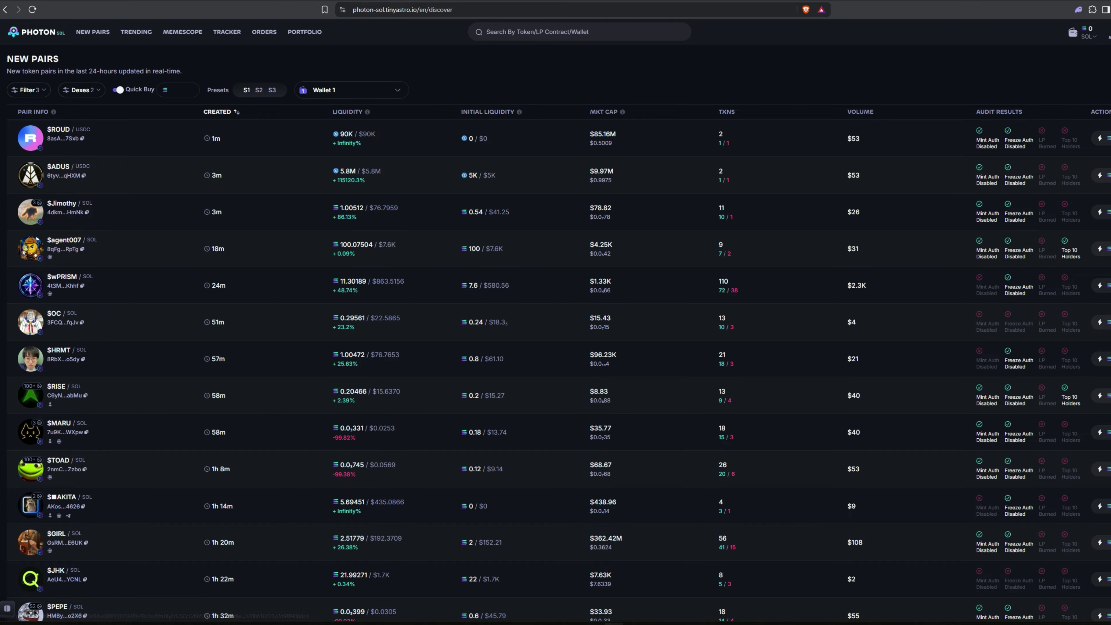
scroll(31, 244, down, 2)
scroll(556, 320, down, 3)
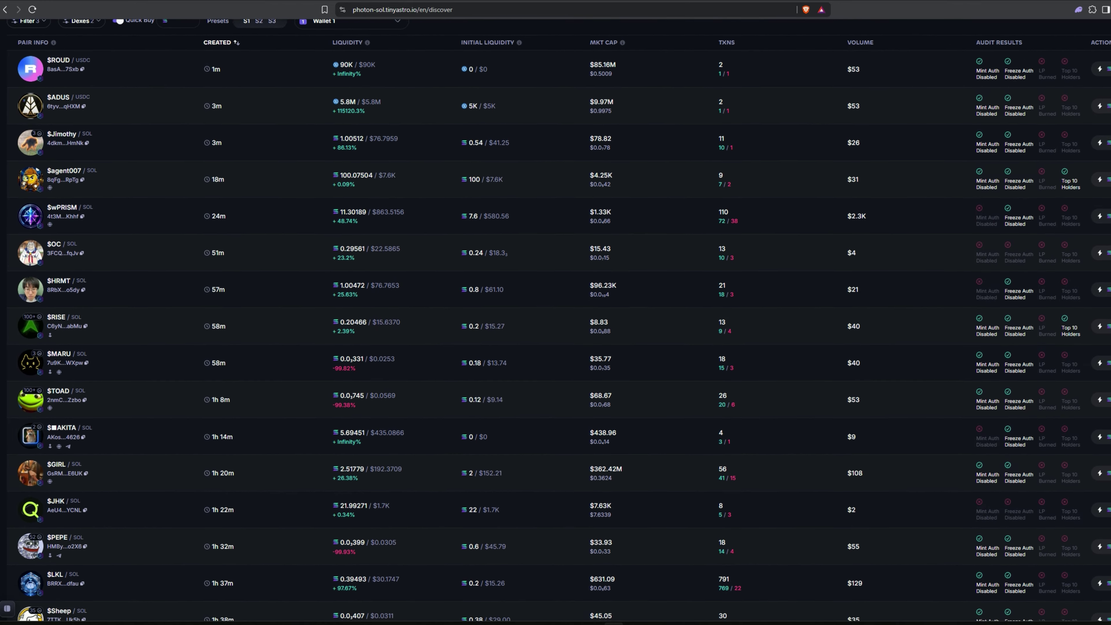
scroll(72, 149, down, 2)
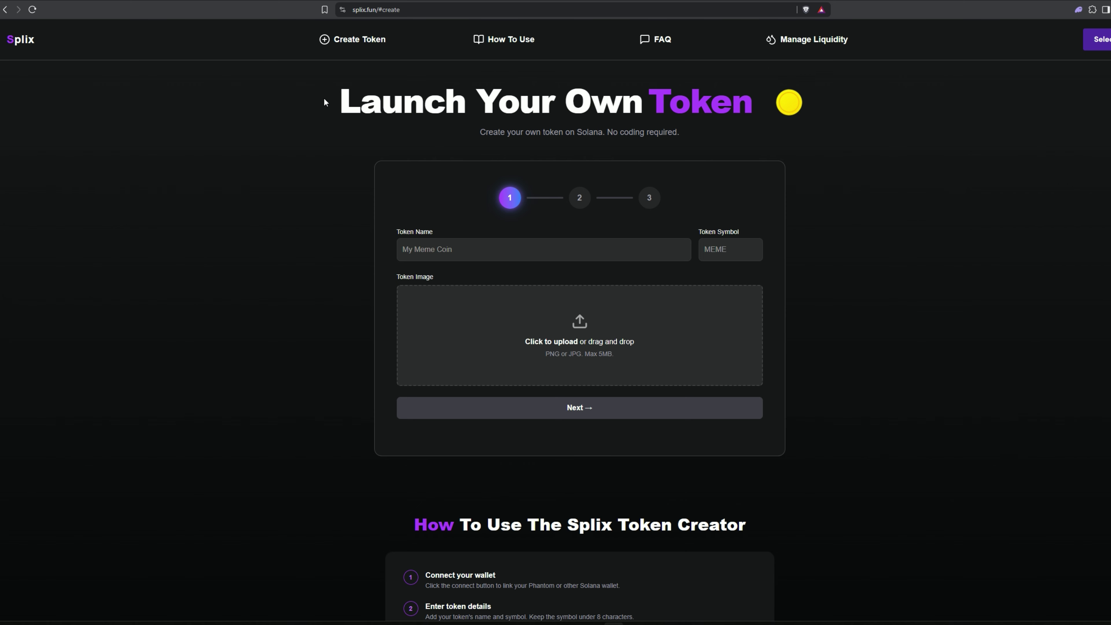
drag(332, 103, 756, 108)
drag(614, 134, 608, 134)
mouse_move(469, 136)
mouse_down()
mouse_move(689, 132)
mouse_move(472, 131)
mouse_up()
click(473, 131)
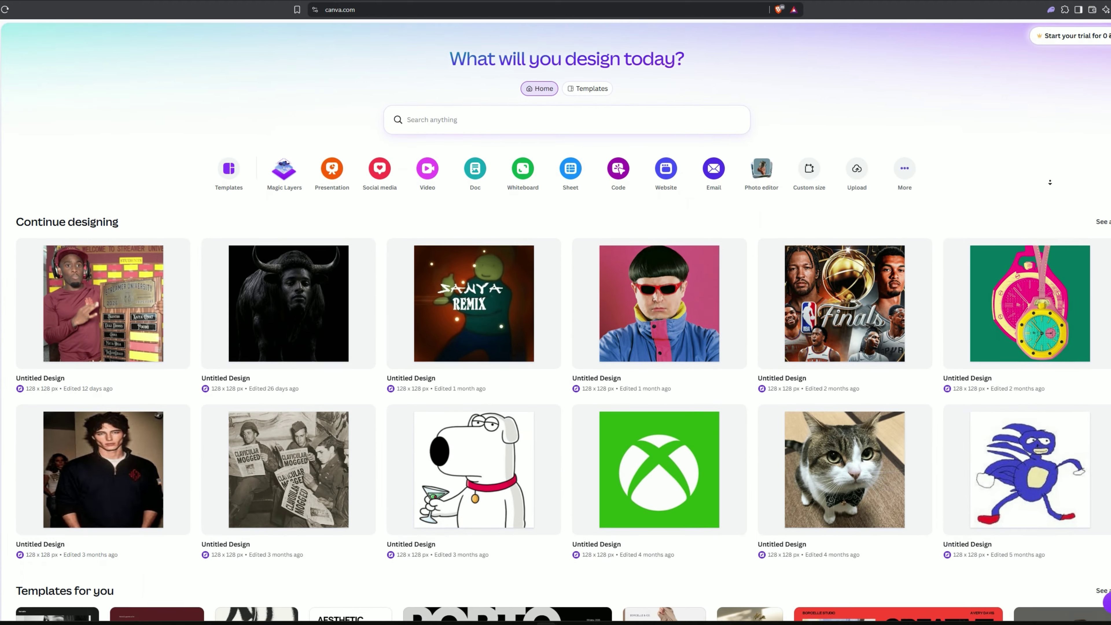
Step: Browse the full collection of recent 128 x 128 px designs and return to the Canva home page
scroll(1051, 182, down, 5)
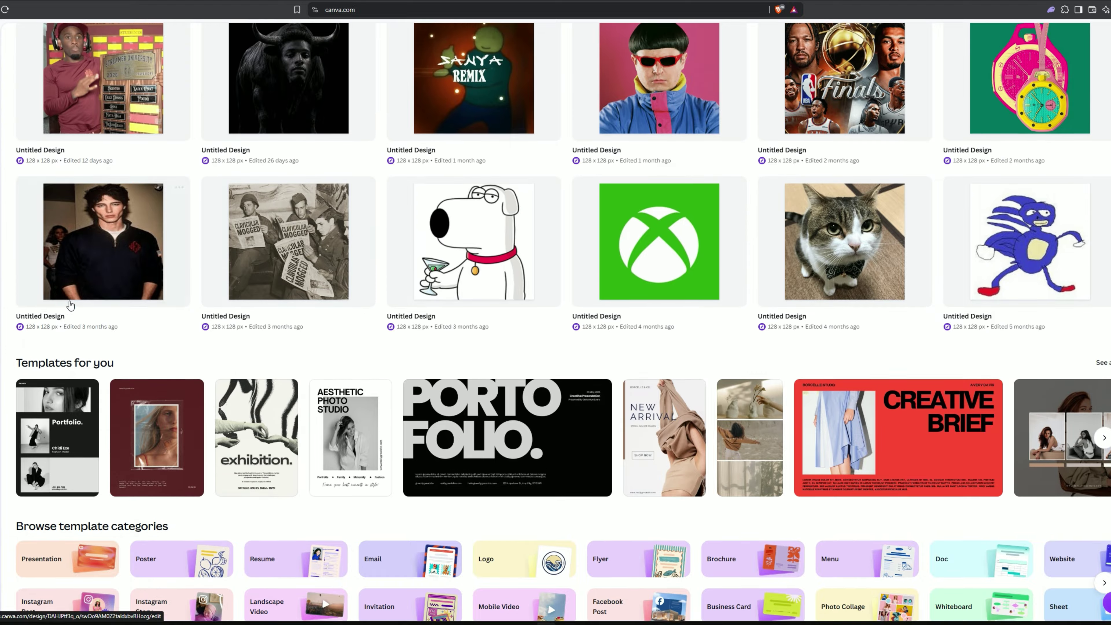
scroll(74, 306, up, 5)
click(1102, 197)
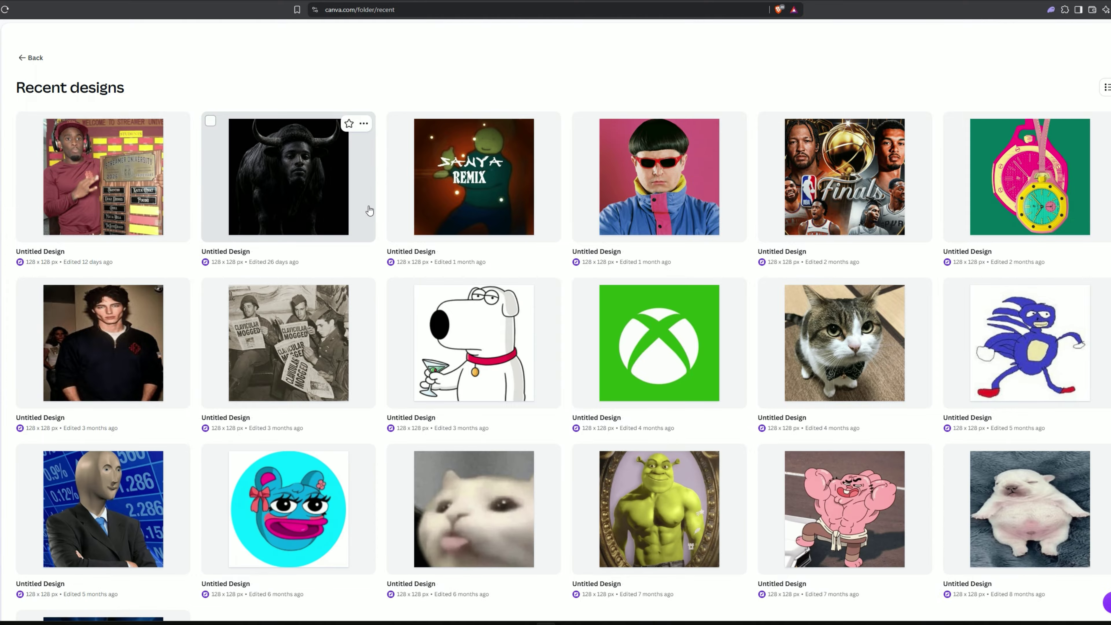
scroll(503, 458, down, 6)
scroll(502, 458, down, 7)
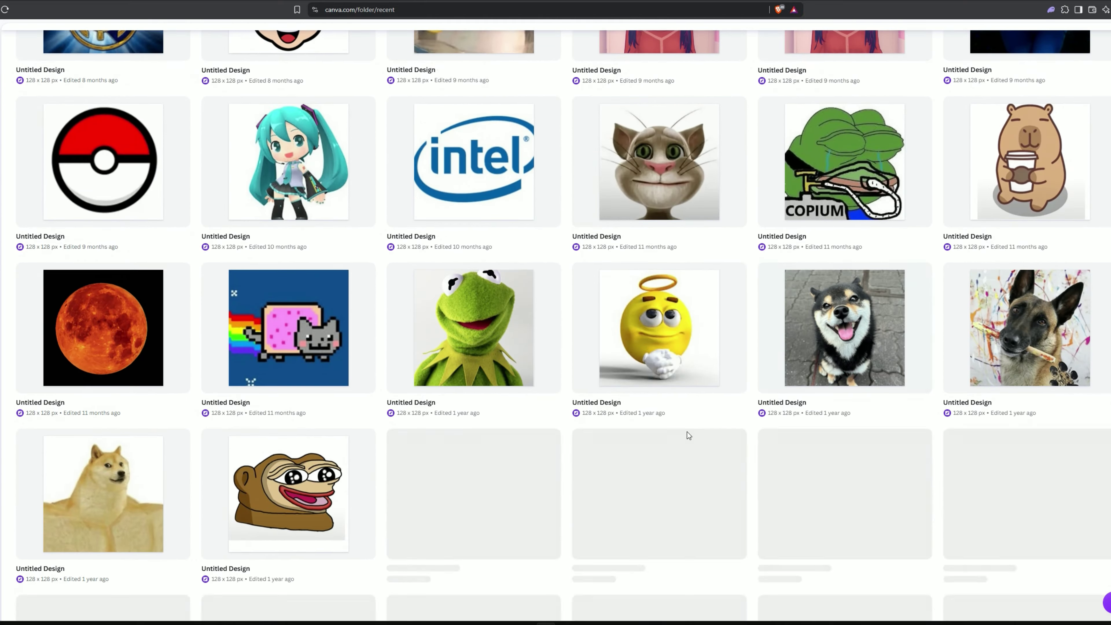
scroll(687, 435, up, 13)
click(22, 58)
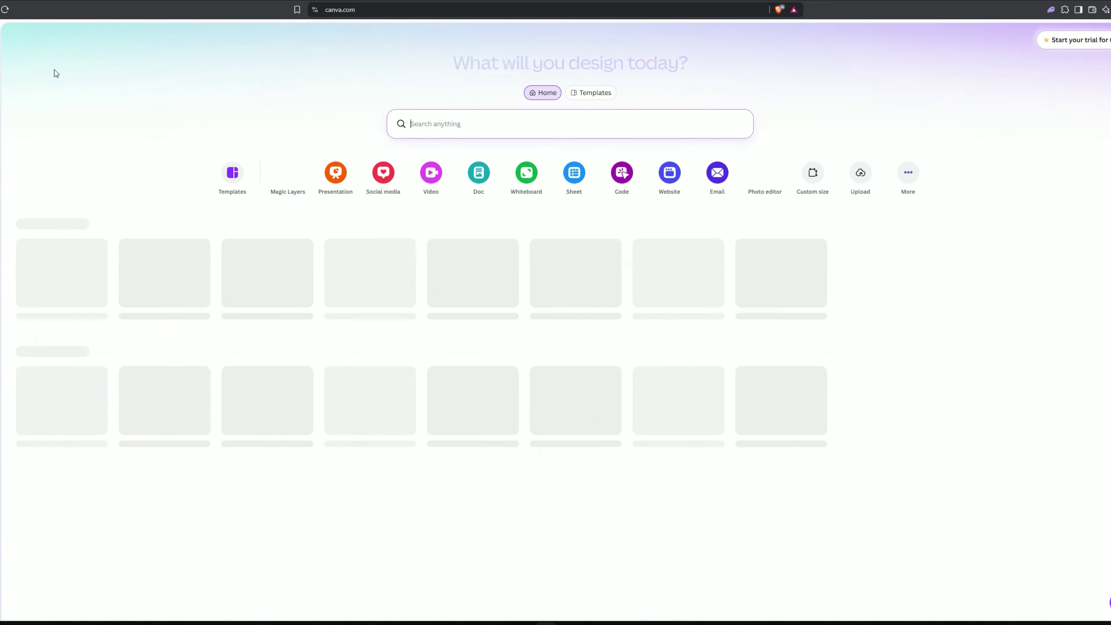
Step: Create a new custom-size design 128 px wide and 128 px high
click(810, 173)
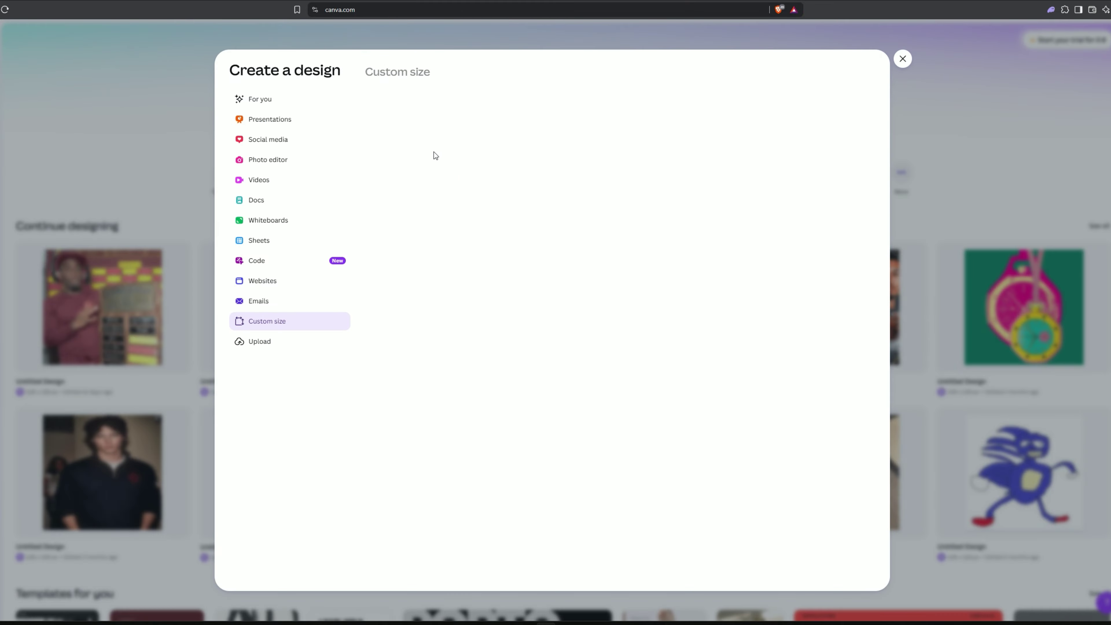
text(128)
click(517, 112)
text(12)
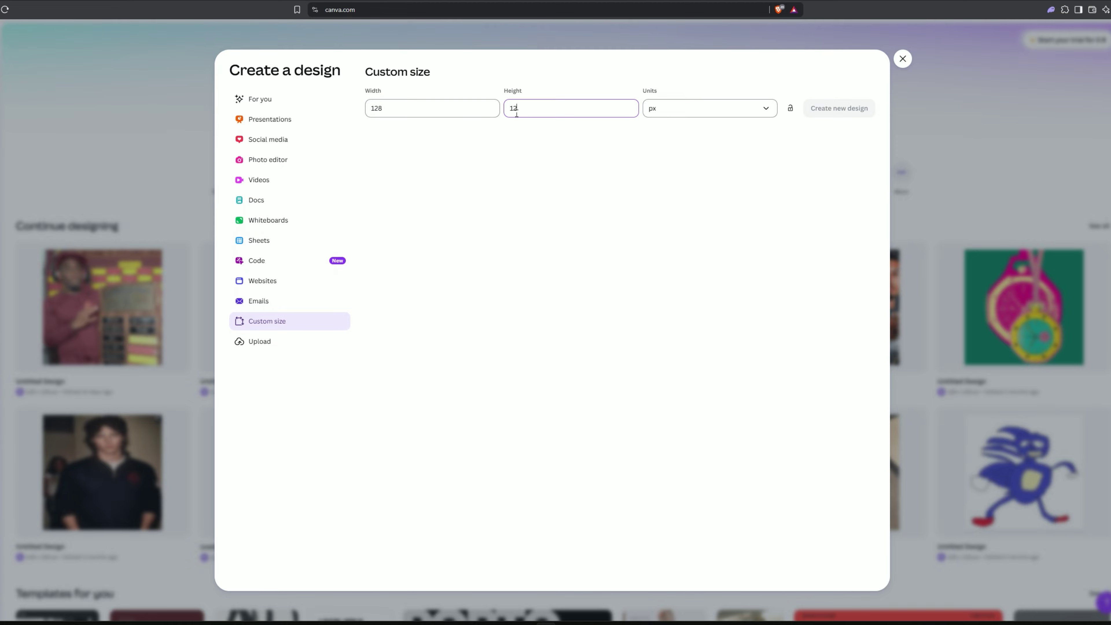
text(8)
click(842, 109)
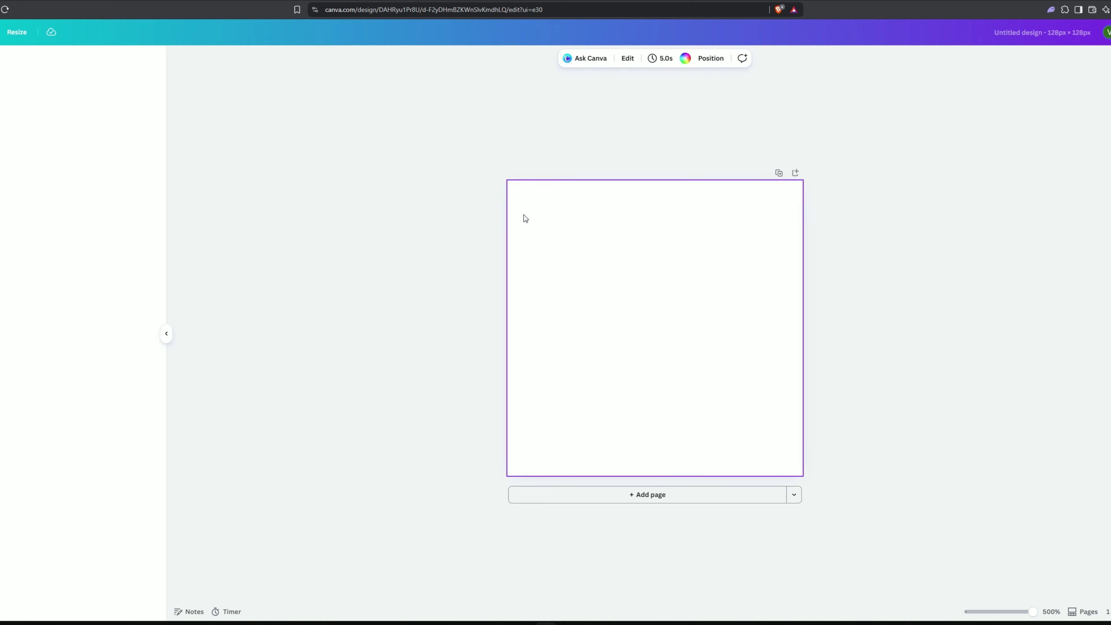
Step: Paste the airplane-cabin photo into the design, then enlarge and position it to cover the whole page
key(ctrl+v)
drag(646, 319, 577, 250)
drag(672, 342, 844, 514)
drag(711, 426, 694, 409)
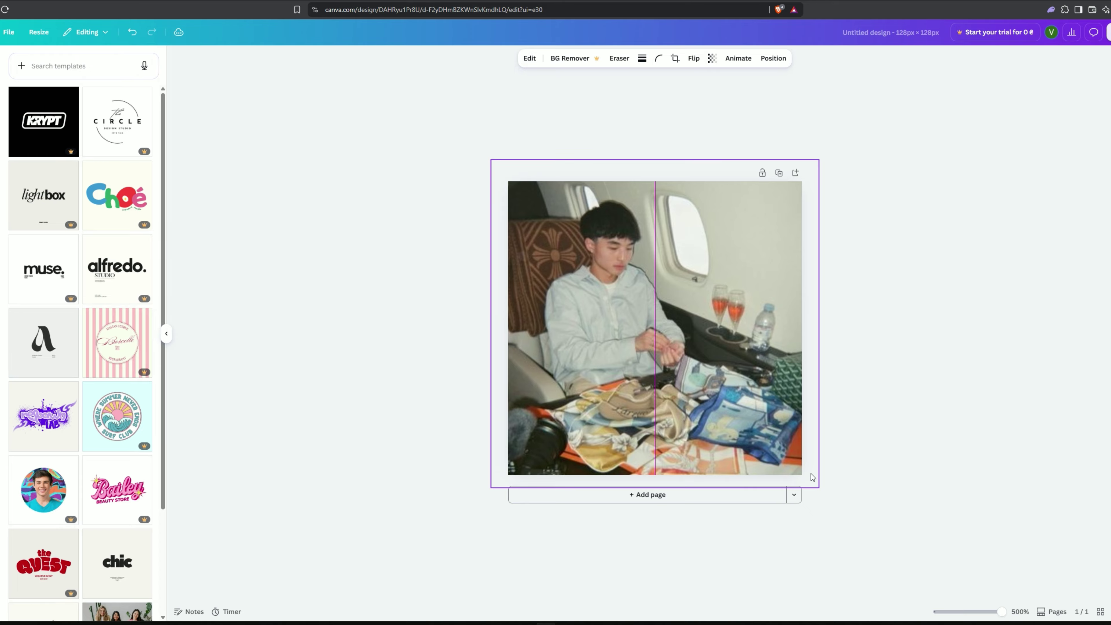
drag(813, 478, 863, 532)
drag(687, 413, 658, 404)
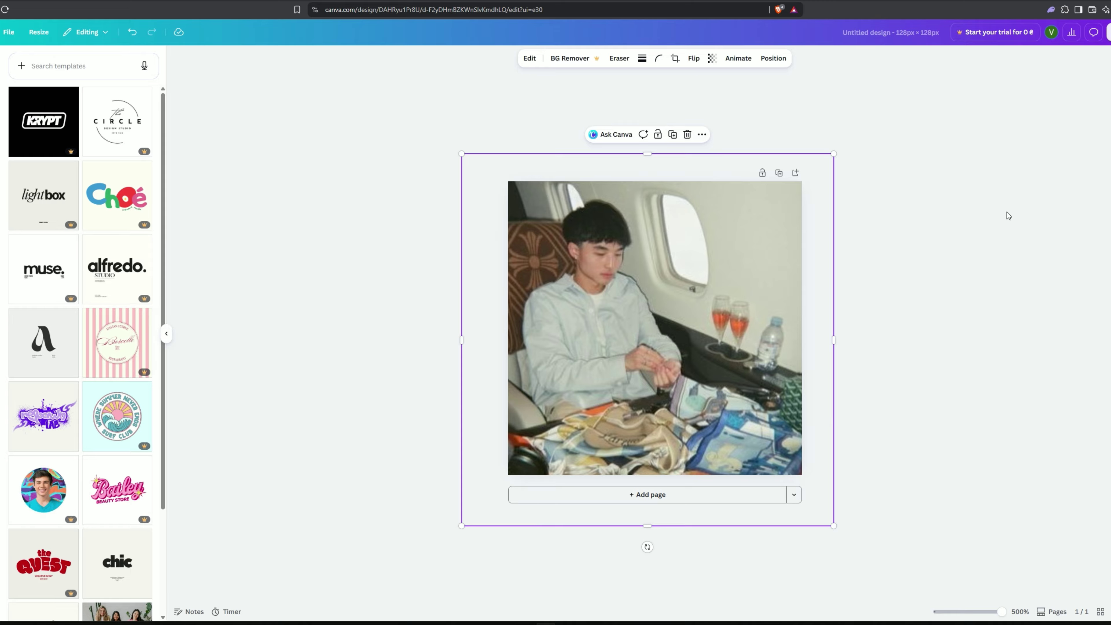
Step: Deselect the photo and open the download options for the design
click(1000, 248)
click(1109, 32)
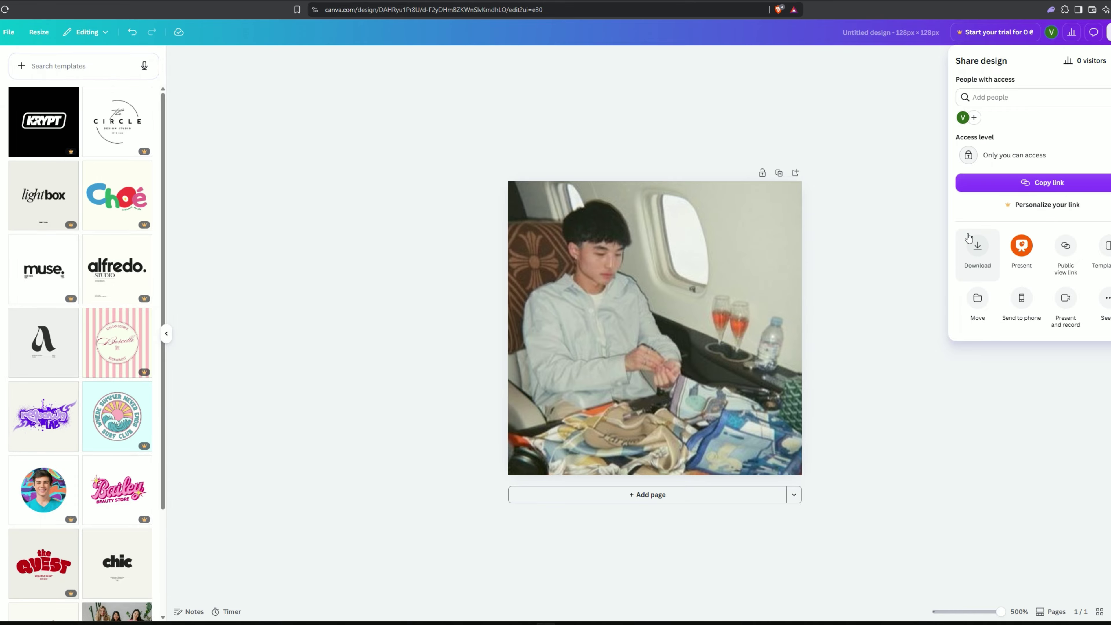
click(969, 248)
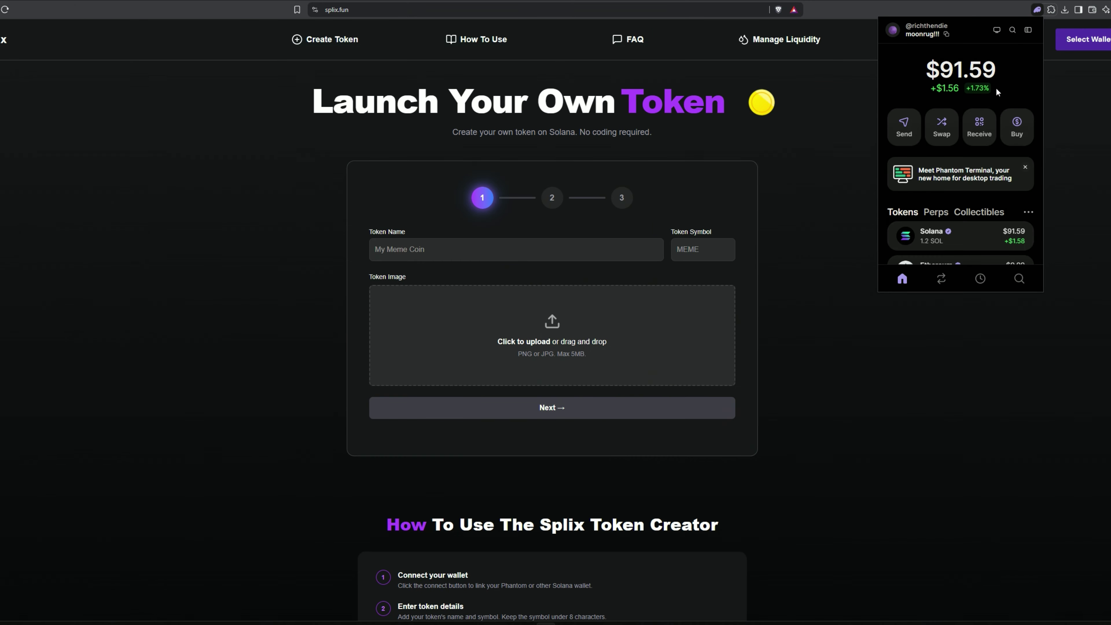
Step: Connect the Phantom wallet to the Splix token creator
click(1073, 41)
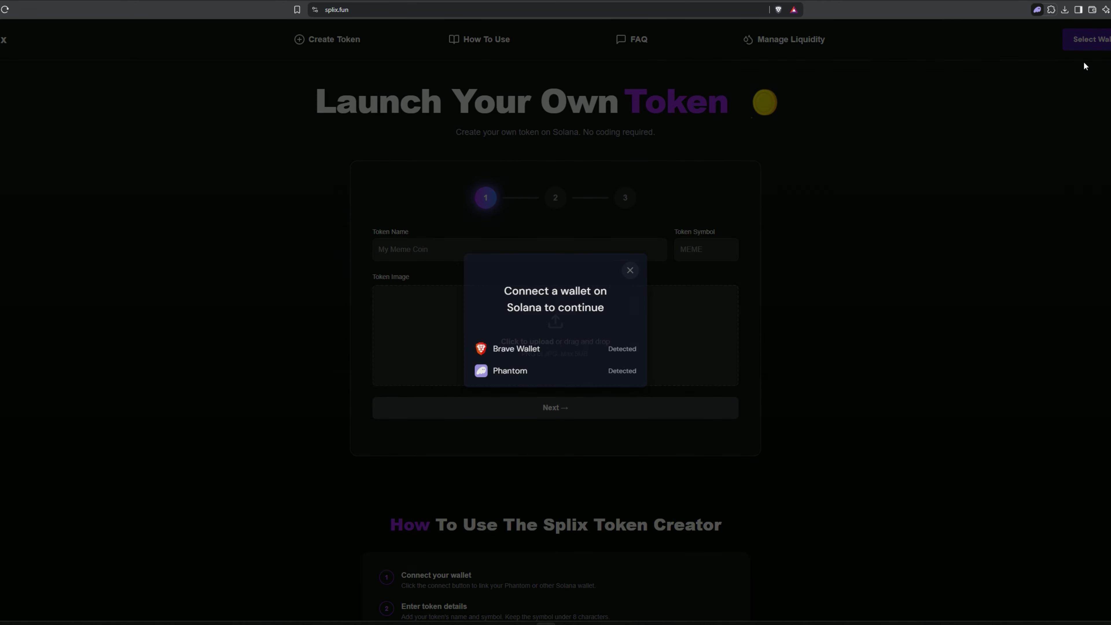
click(627, 370)
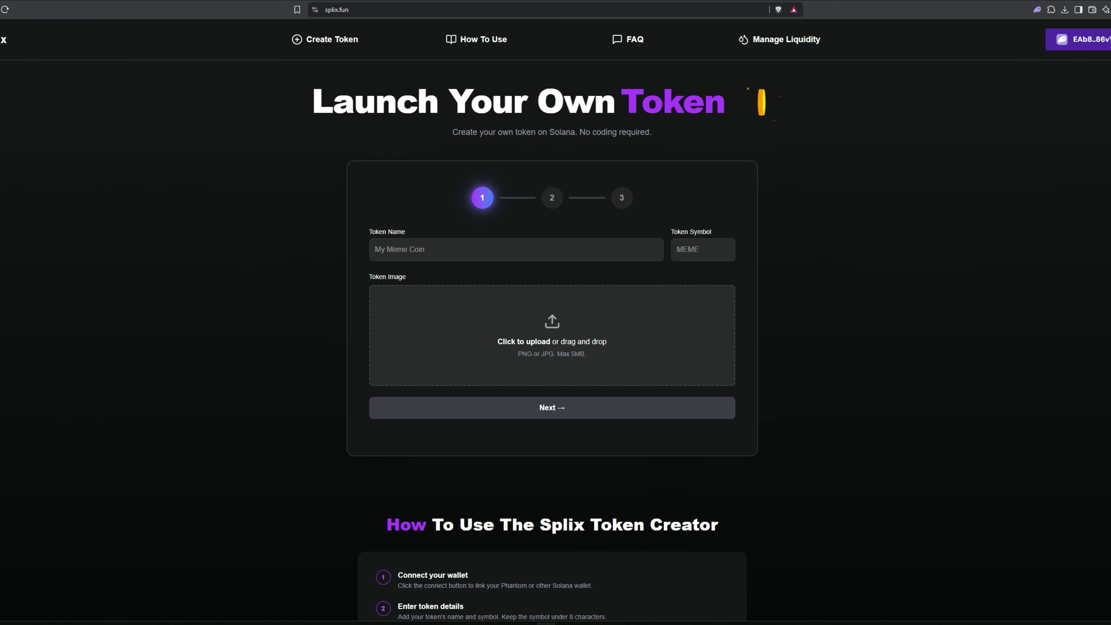
Step: Complete the first token form with the name KIMCHI, symbol KIMCH1X and the image file ki from the Desktop
click(520, 251)
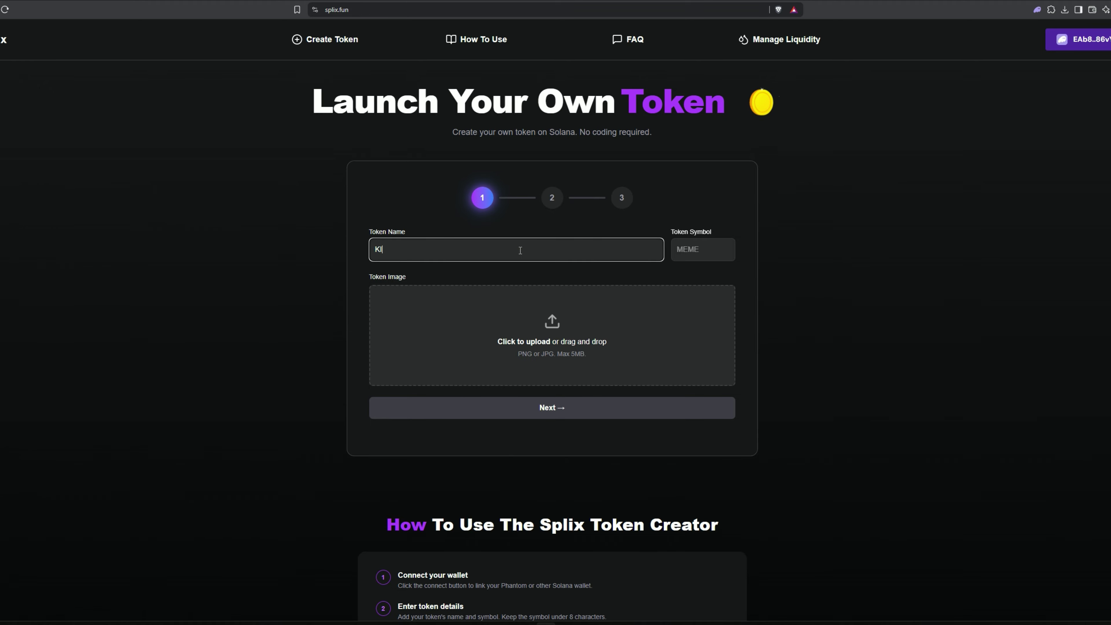
click(702, 241)
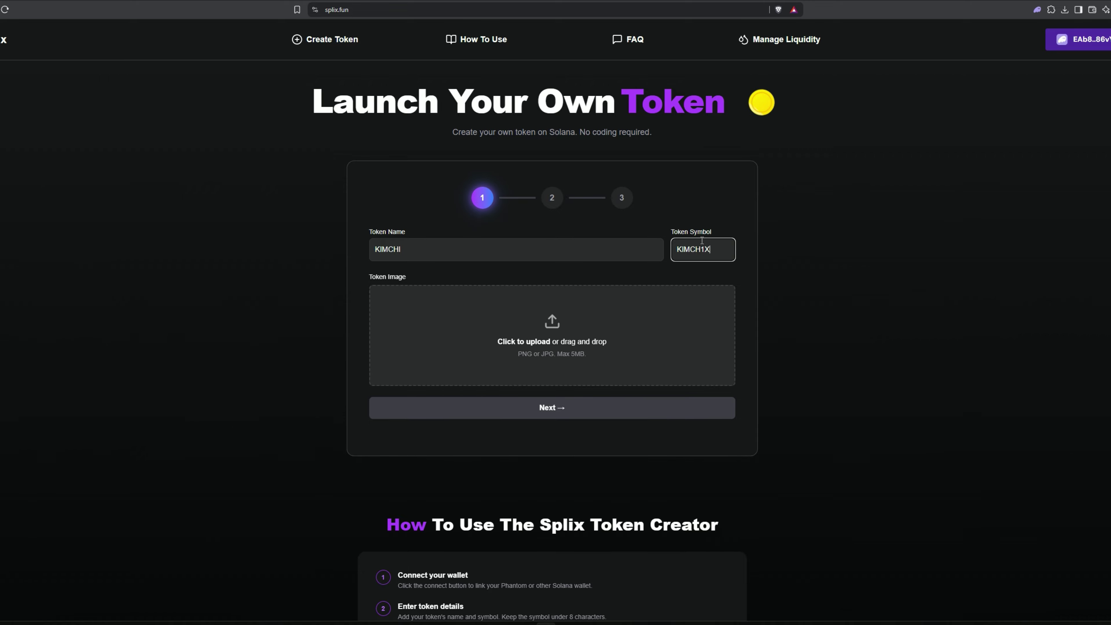
click(540, 346)
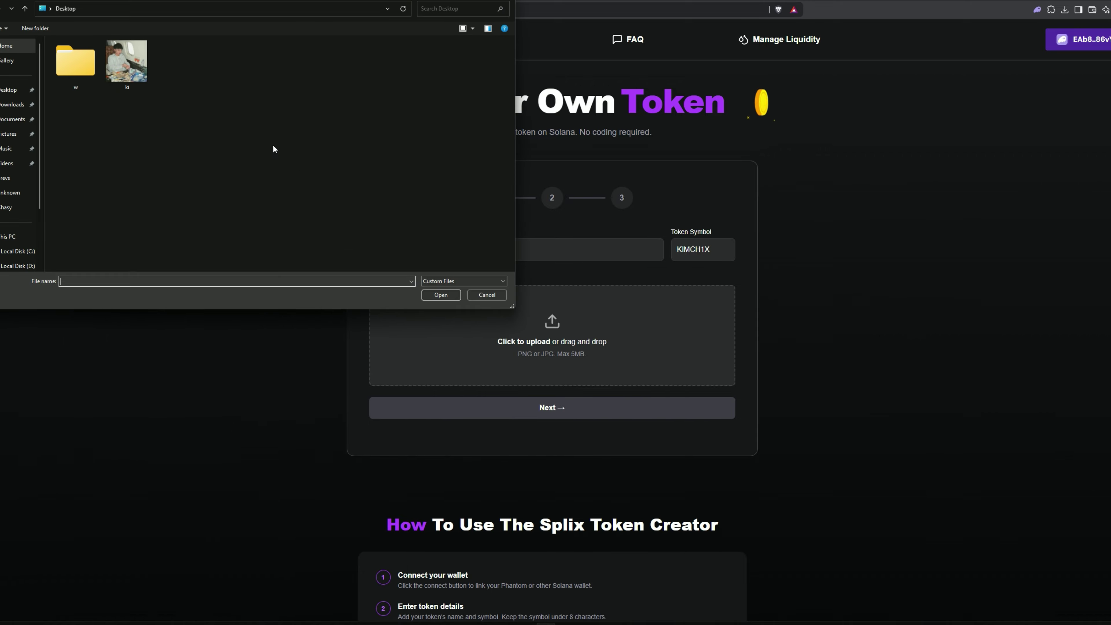
double_click(130, 65)
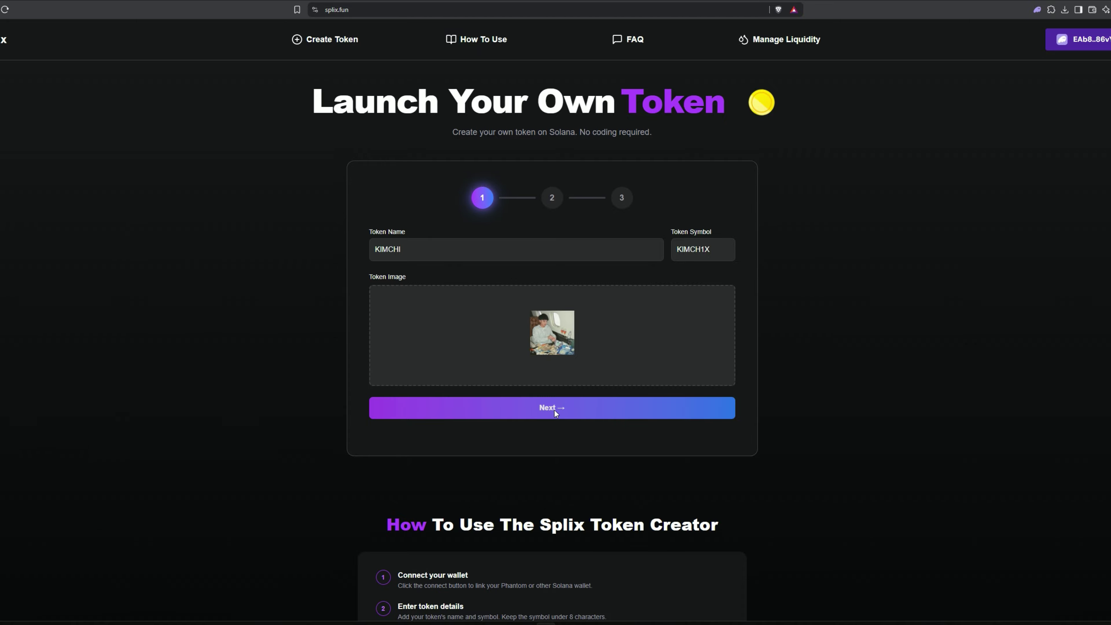
click(555, 411)
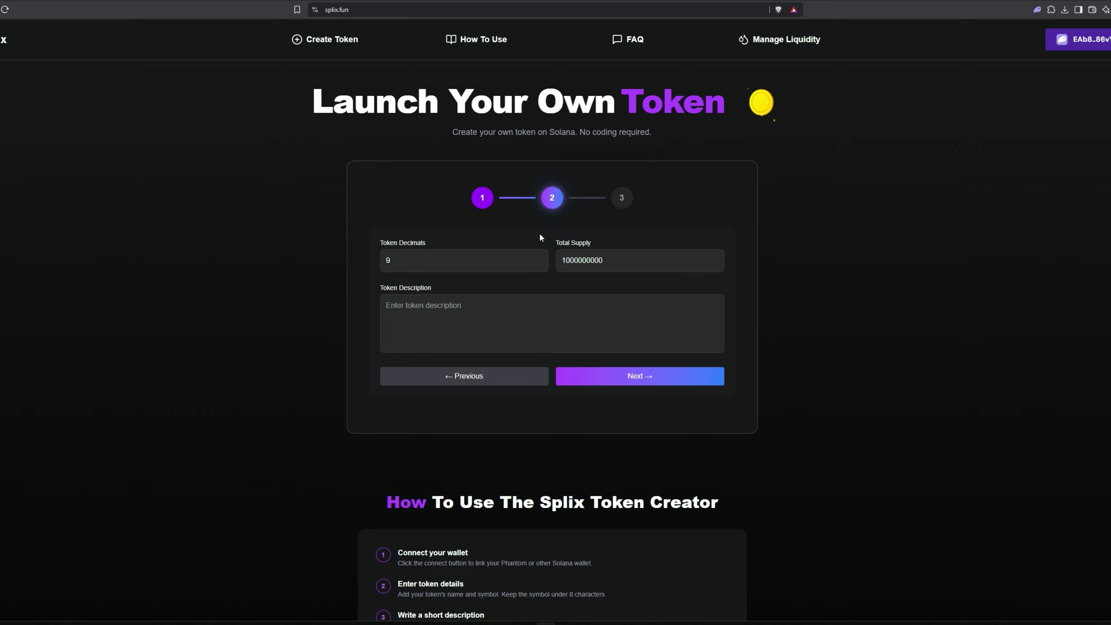
Step: Enter the token description "KIMCHI is cooking", leave decimals and total supply at their defaults, and continue to the final form page
click(519, 311)
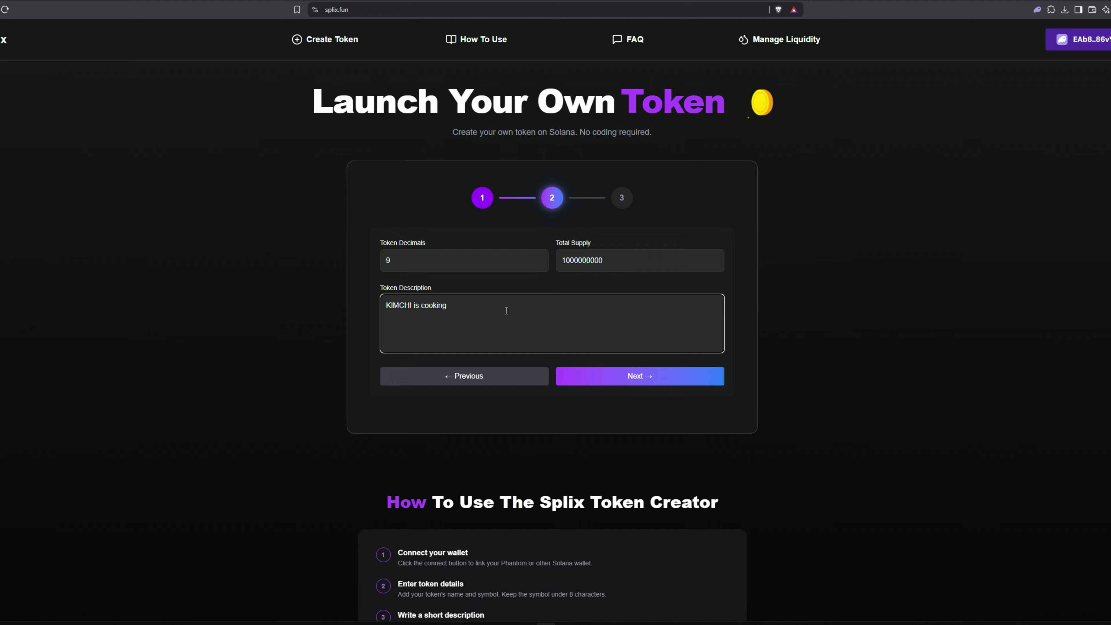
click(542, 292)
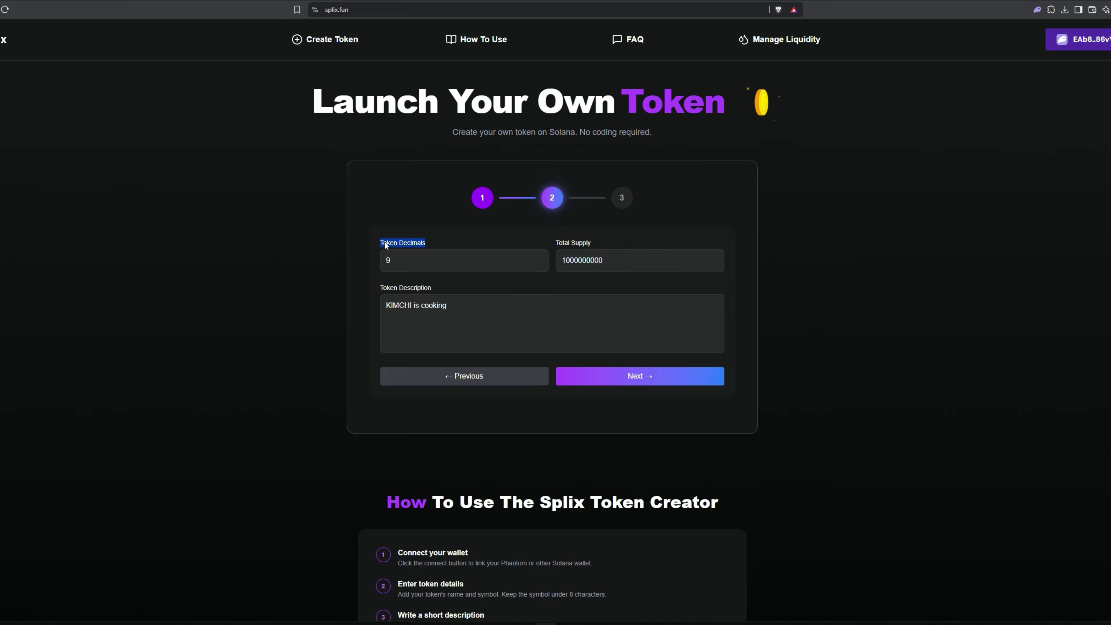
drag(440, 283, 385, 288)
click(403, 293)
drag(465, 308, 386, 312)
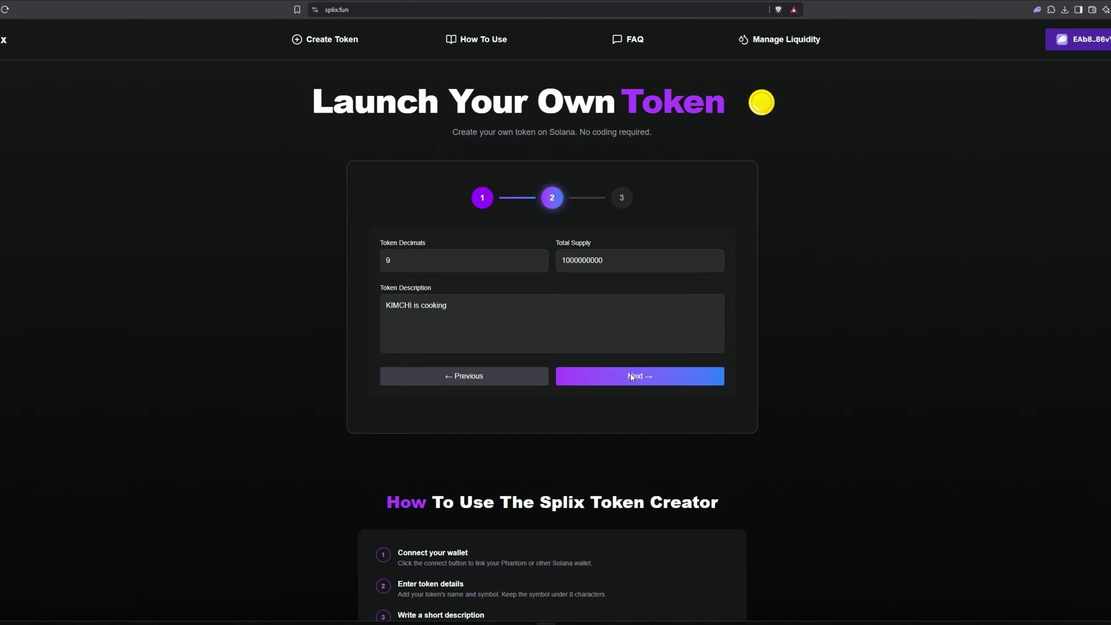
click(631, 377)
Step: Review the optional website and social link fields and the Revoke Freeze, Revoke Mint and Revoke Update options
click(526, 253)
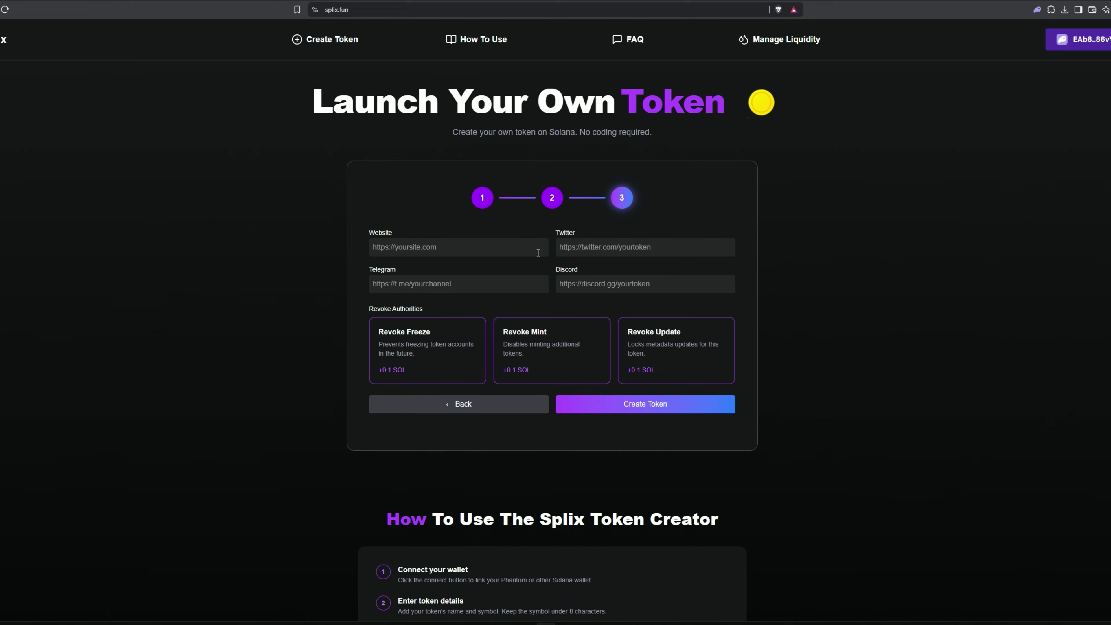
drag(549, 237, 395, 270)
triple_click(392, 269)
click(393, 233)
double_click(393, 232)
click(407, 241)
scroll(330, 323, down, 3)
scroll(415, 343, up, 3)
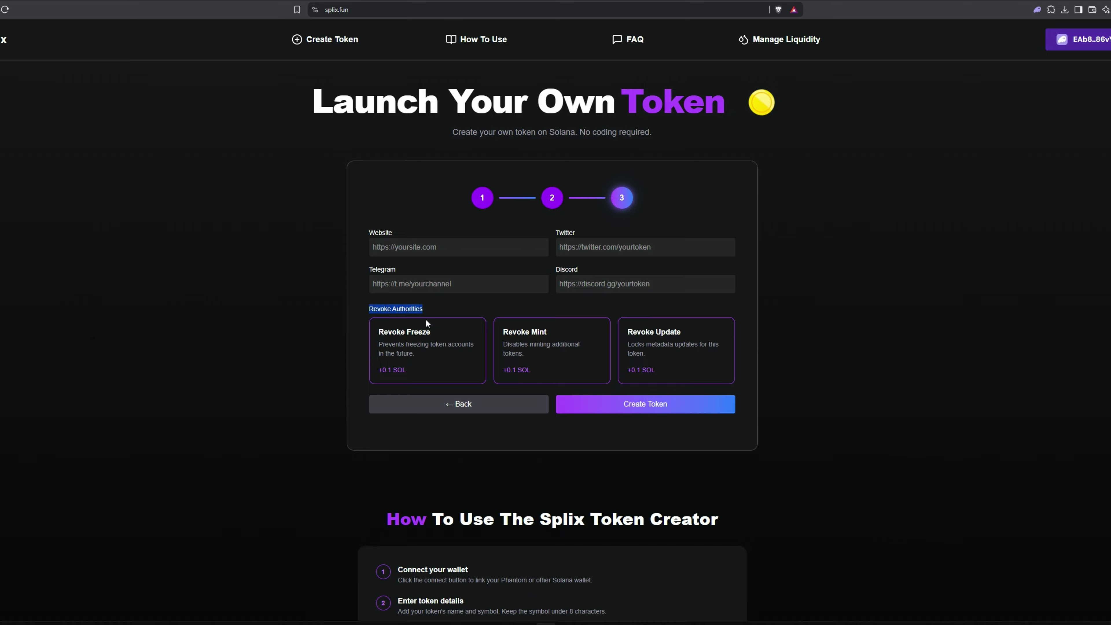
click(396, 331)
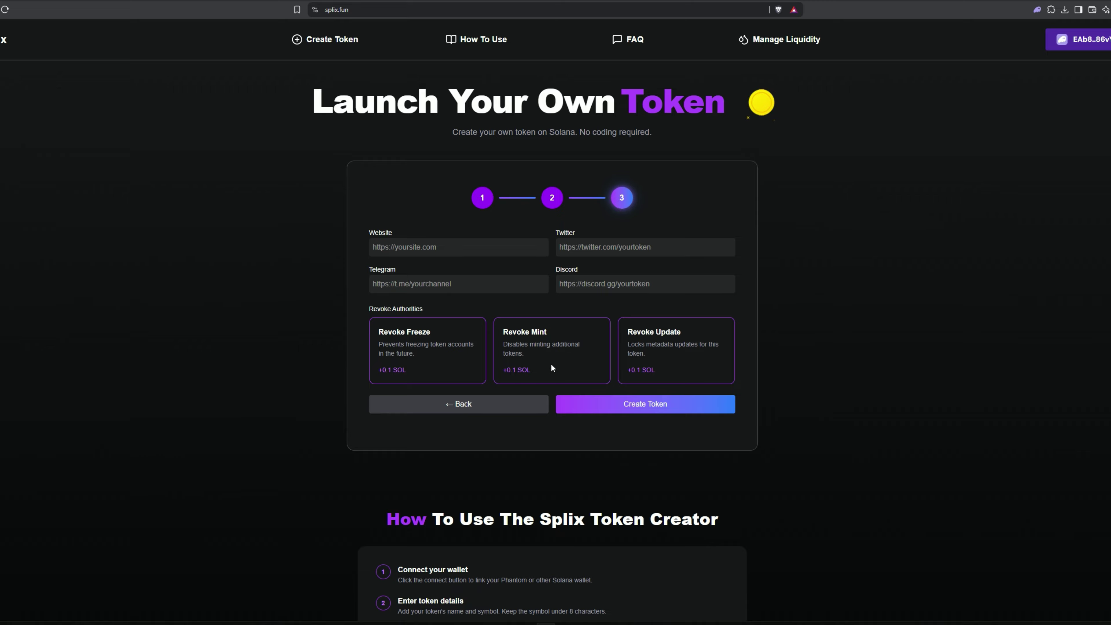
double_click(567, 362)
double_click(671, 359)
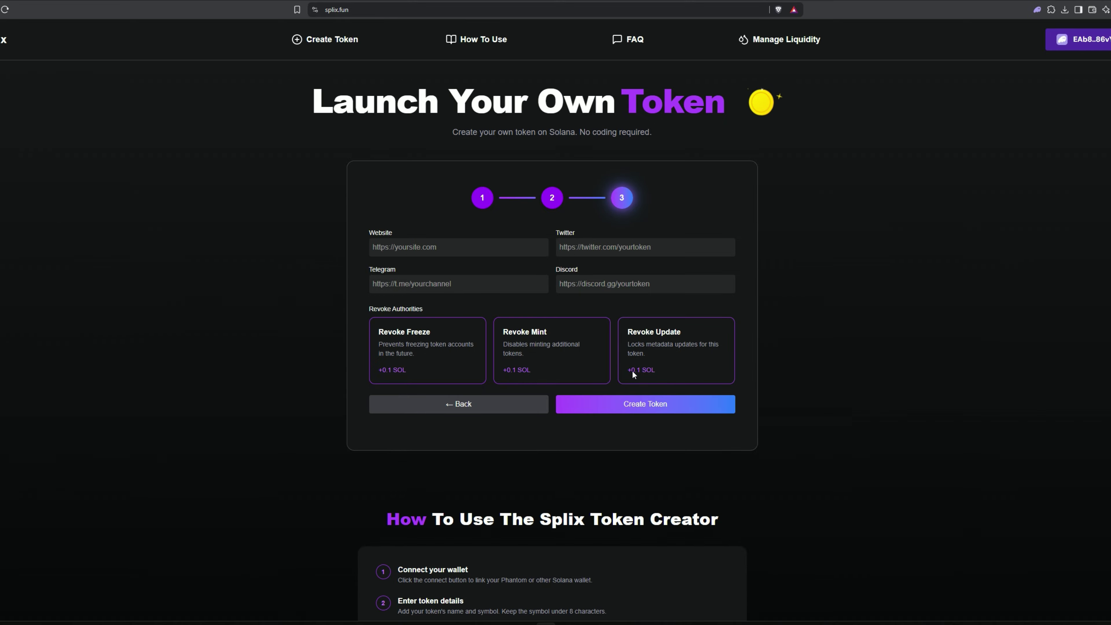
Step: Submit the token for creation and unlock the Phantom wallet with the wallet password
click(641, 408)
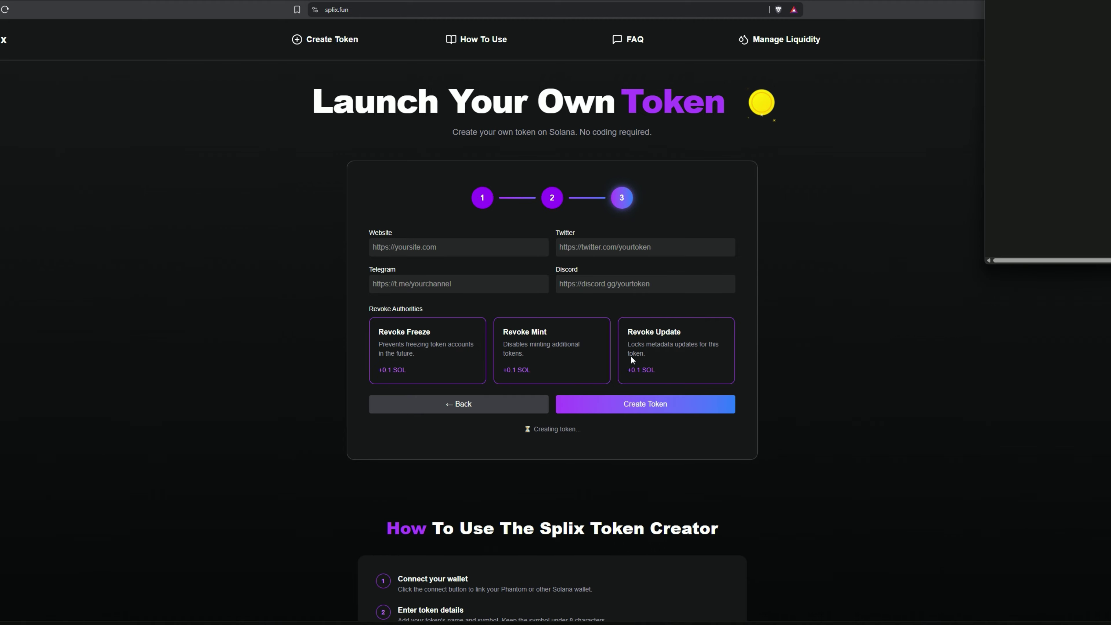
text(•••••••••••••••)
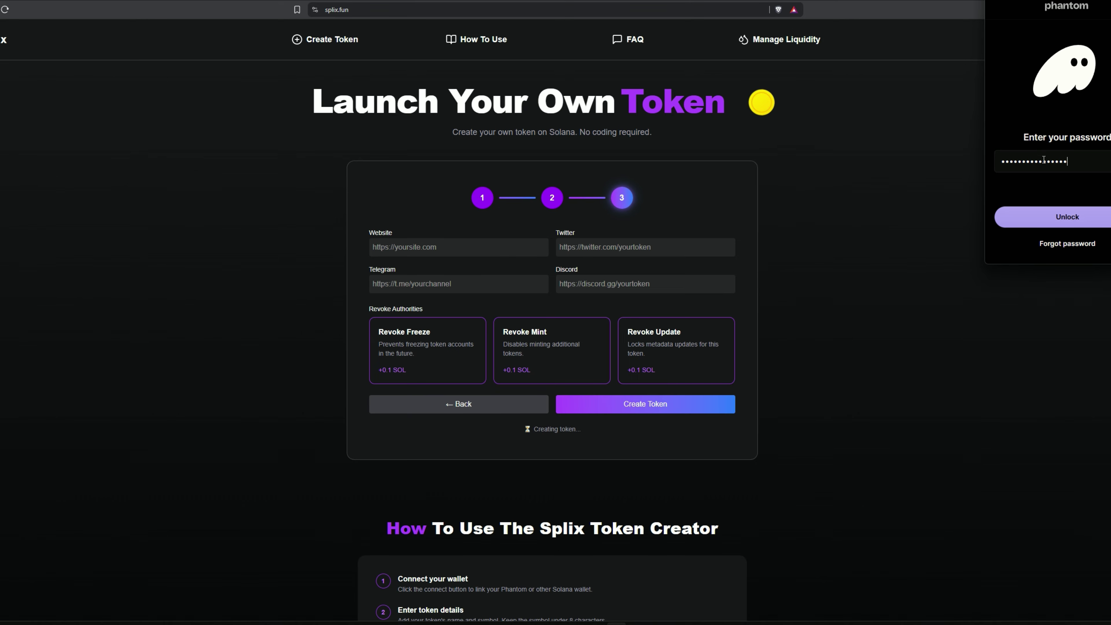
key(Return)
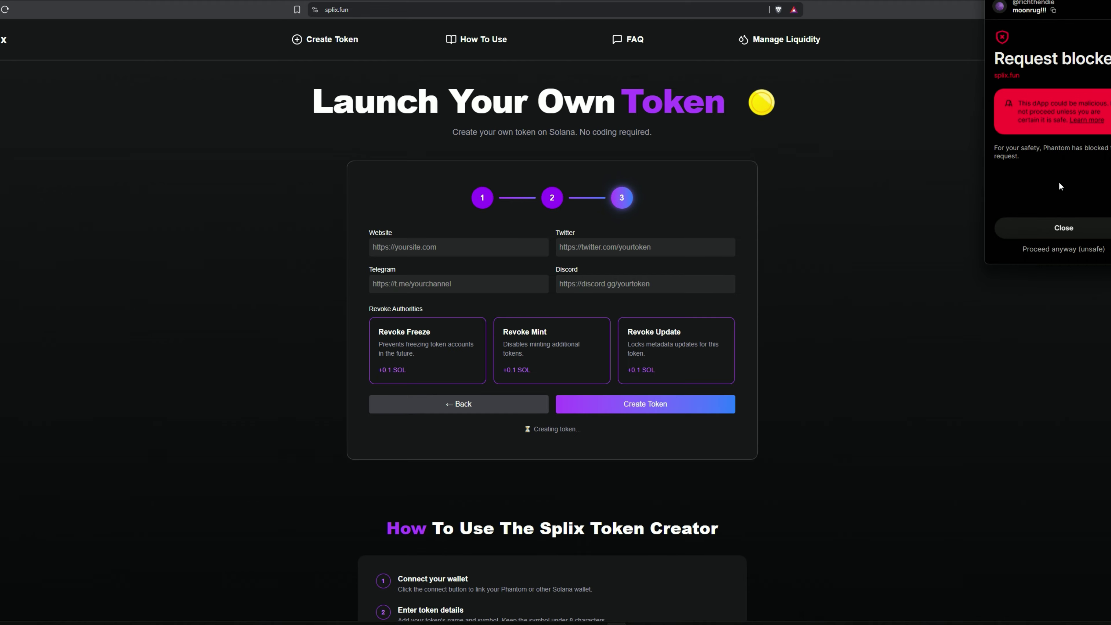
Step: Override Phantom's request block for splix.fun, acknowledge the risk of losing funds, and confirm the token creation transactions
click(1065, 250)
click(1072, 250)
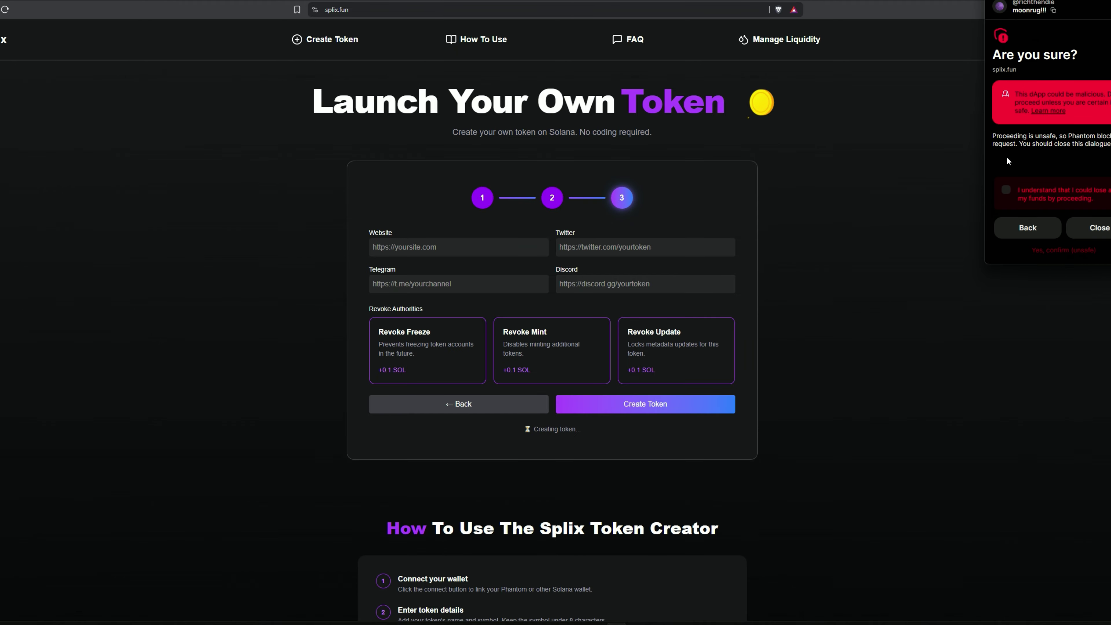
click(1007, 190)
click(1065, 250)
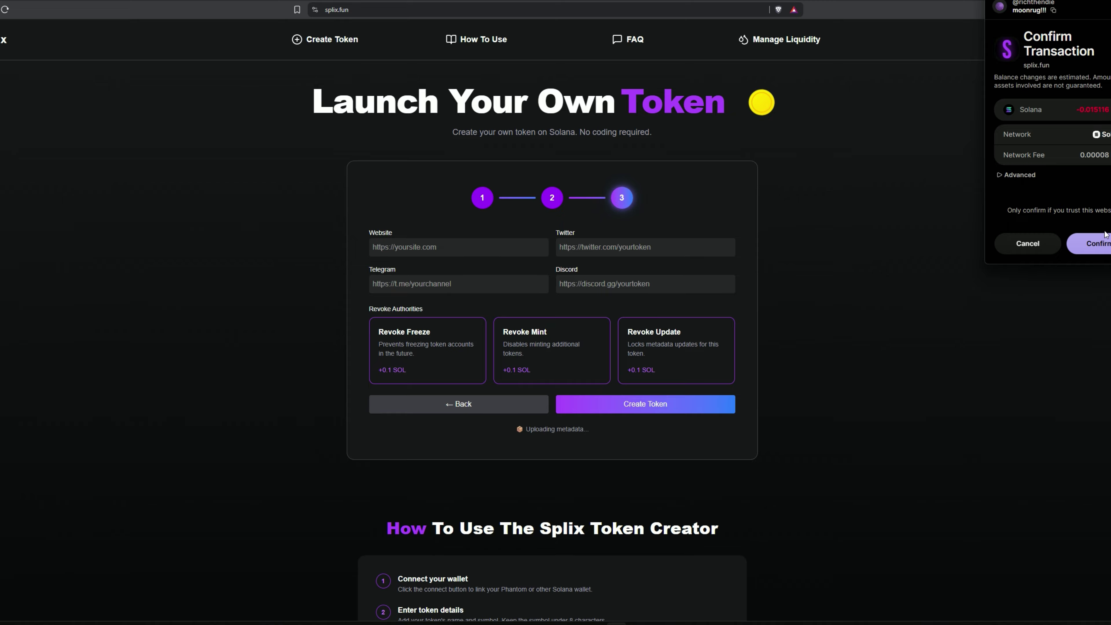
click(1100, 240)
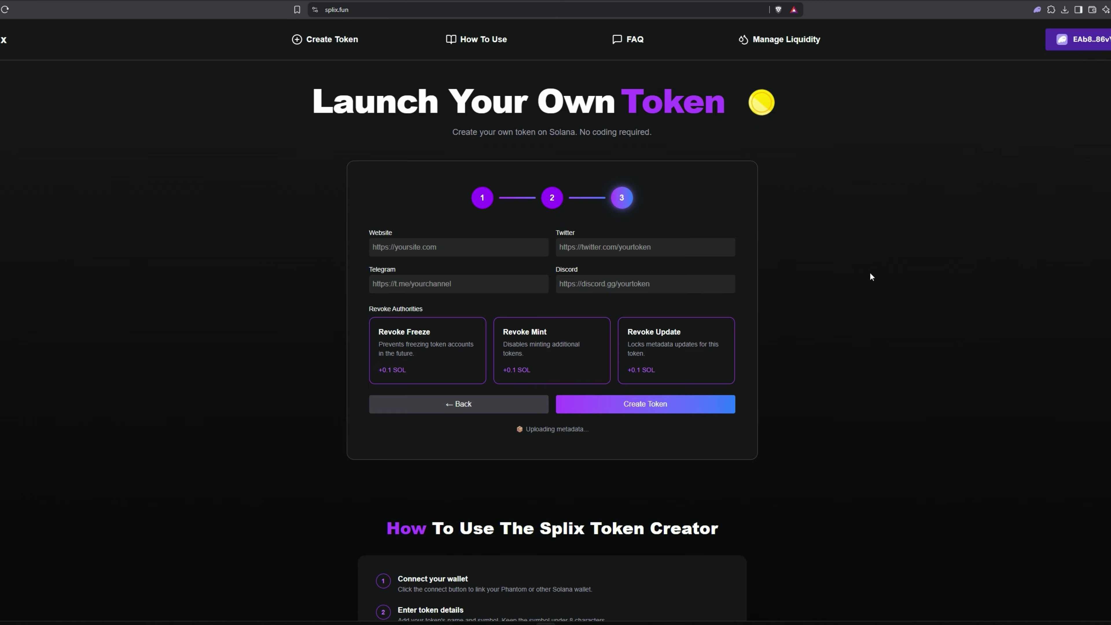
click(1096, 241)
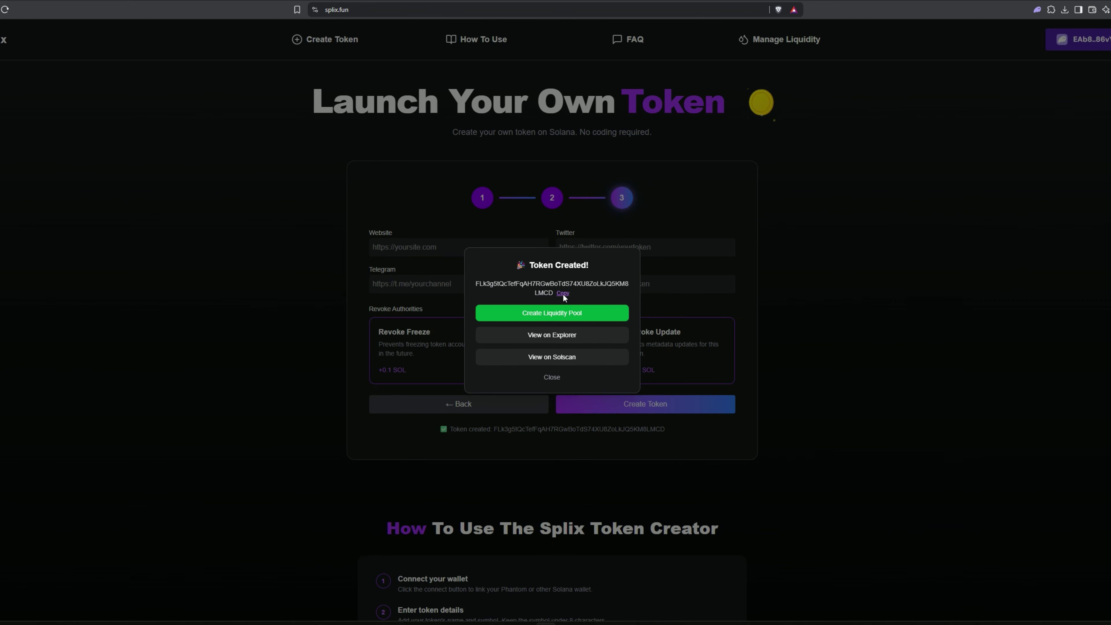
Step: Copy the new token's address and open the token on Solscan
click(566, 293)
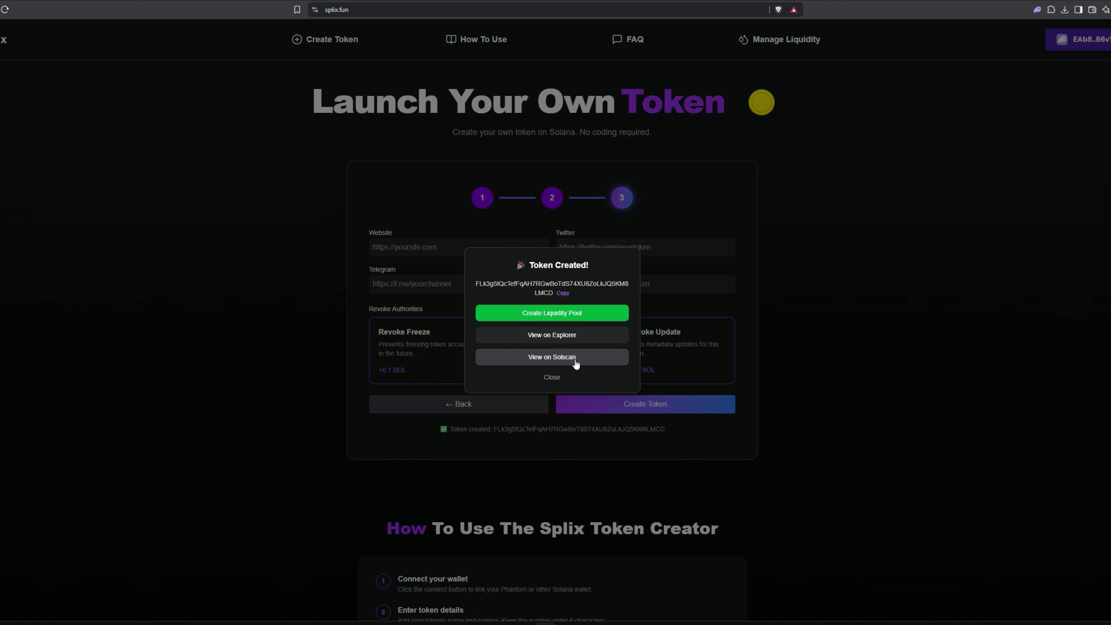
click(567, 359)
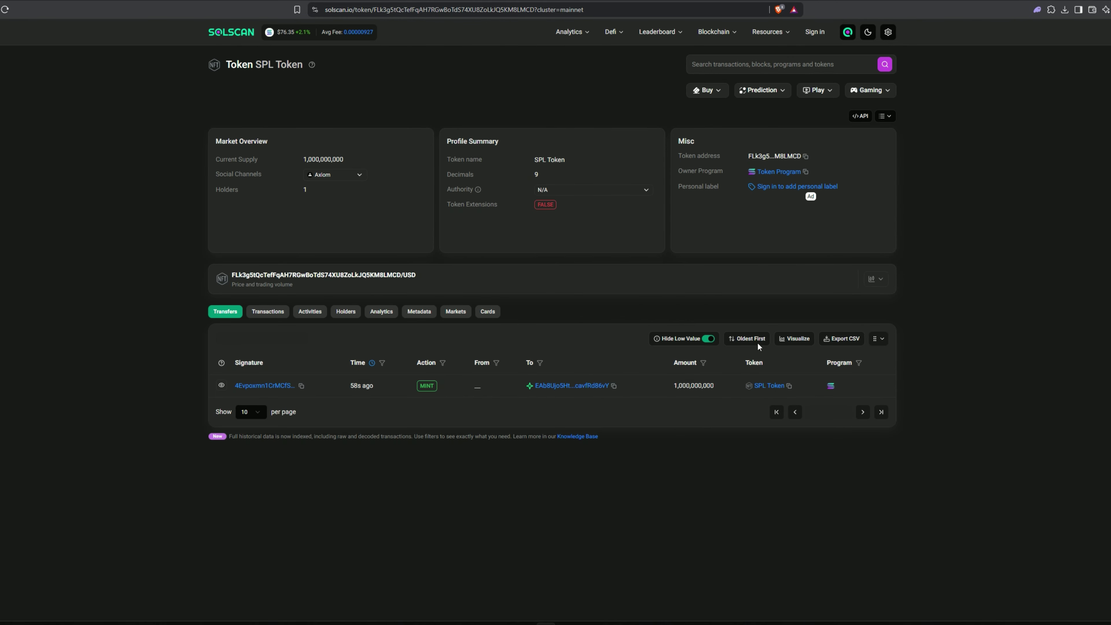
Step: Check the minted amount on Solscan, reload the token page, and check the token name in the profile summary
drag(674, 386, 715, 386)
click(758, 448)
click(589, 191)
key(F5)
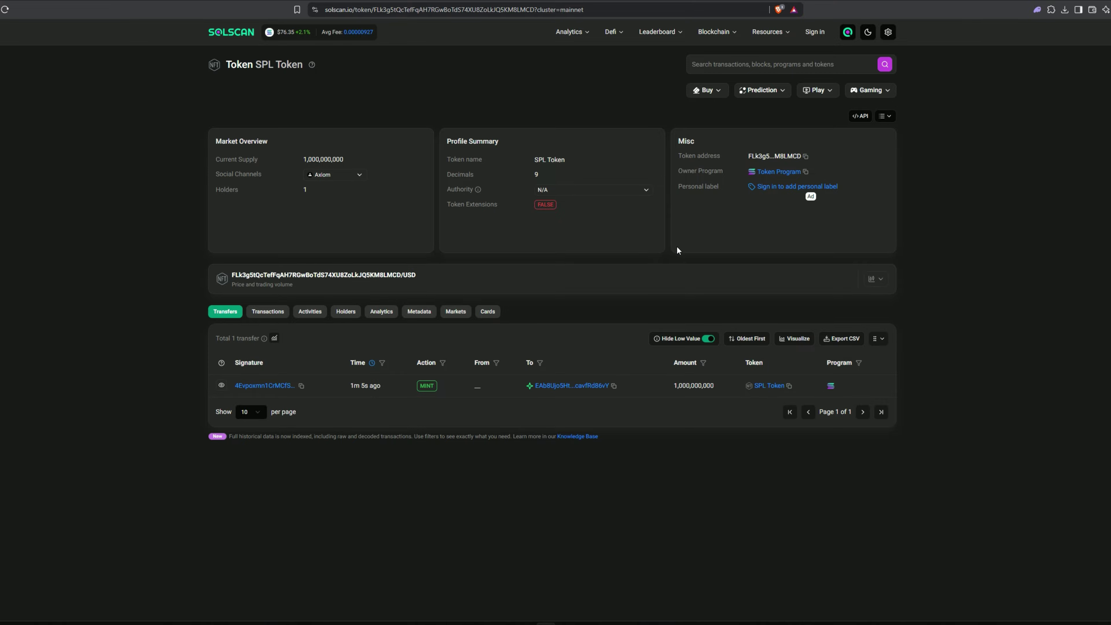
key(F5)
drag(593, 160, 567, 160)
triple_click(567, 160)
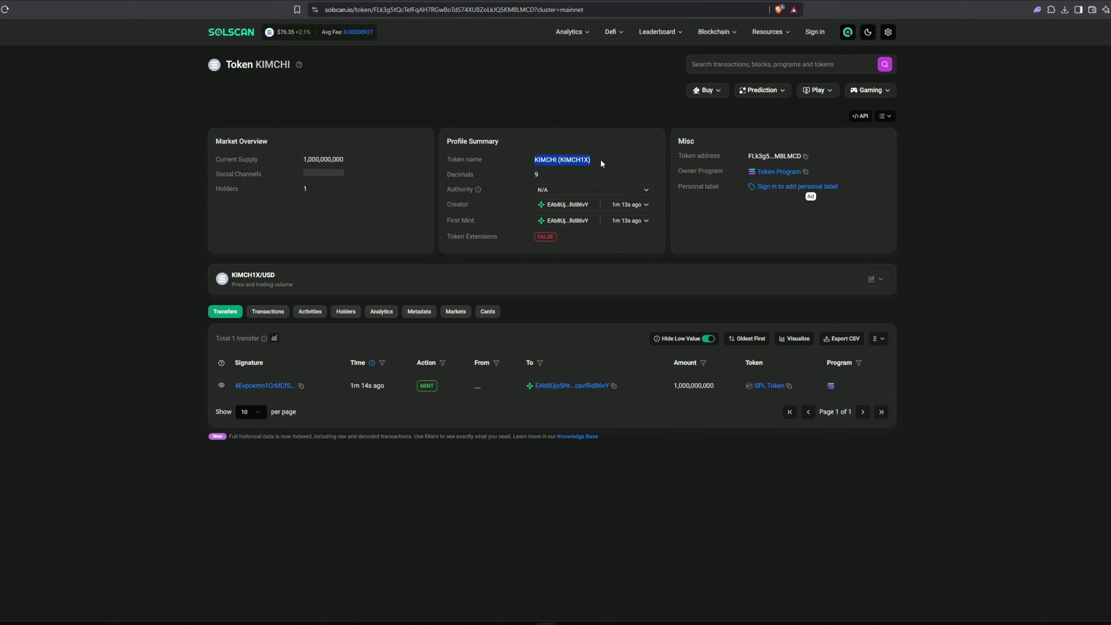